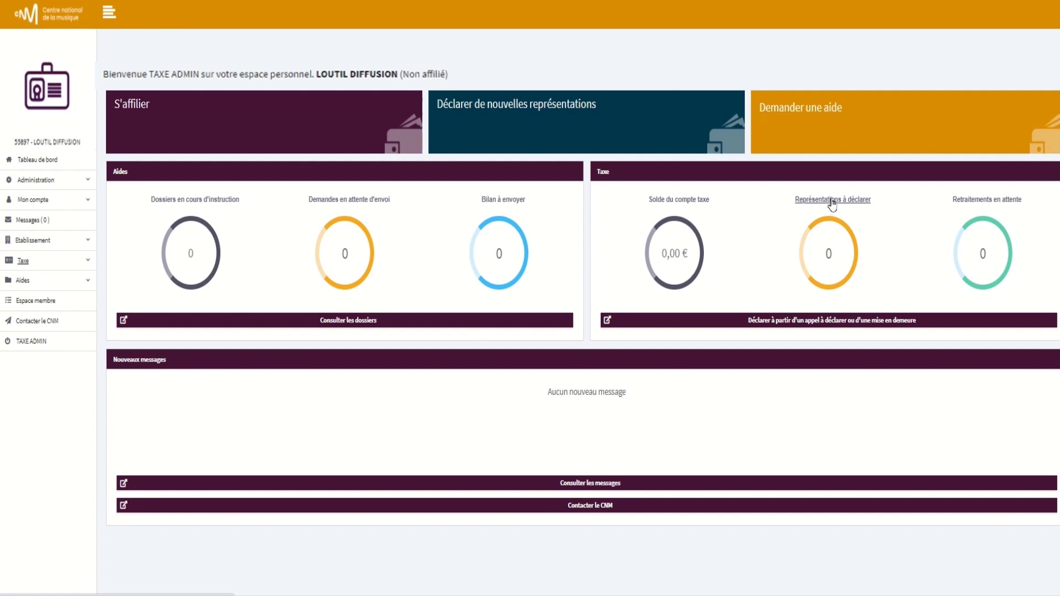
Start a declaration for new performances and open the list of identified performances to add one.
click(65, 263)
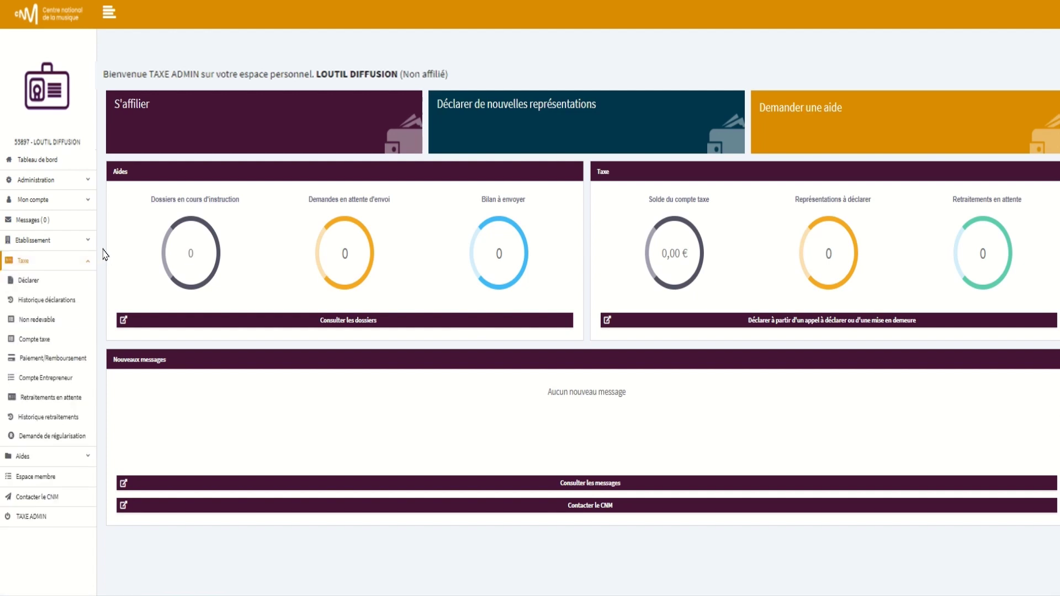
click(23, 261)
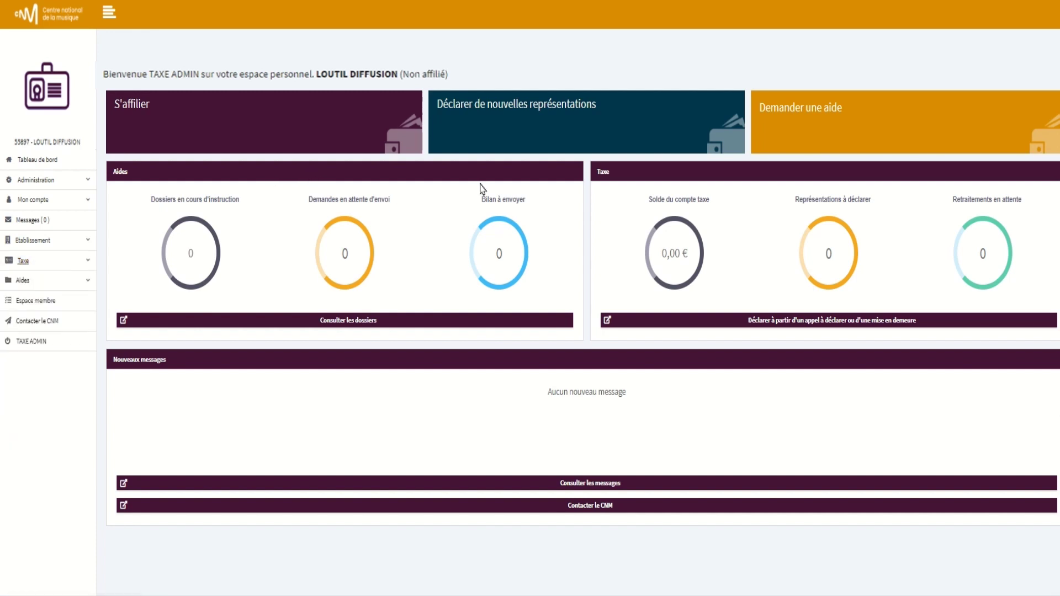
click(527, 117)
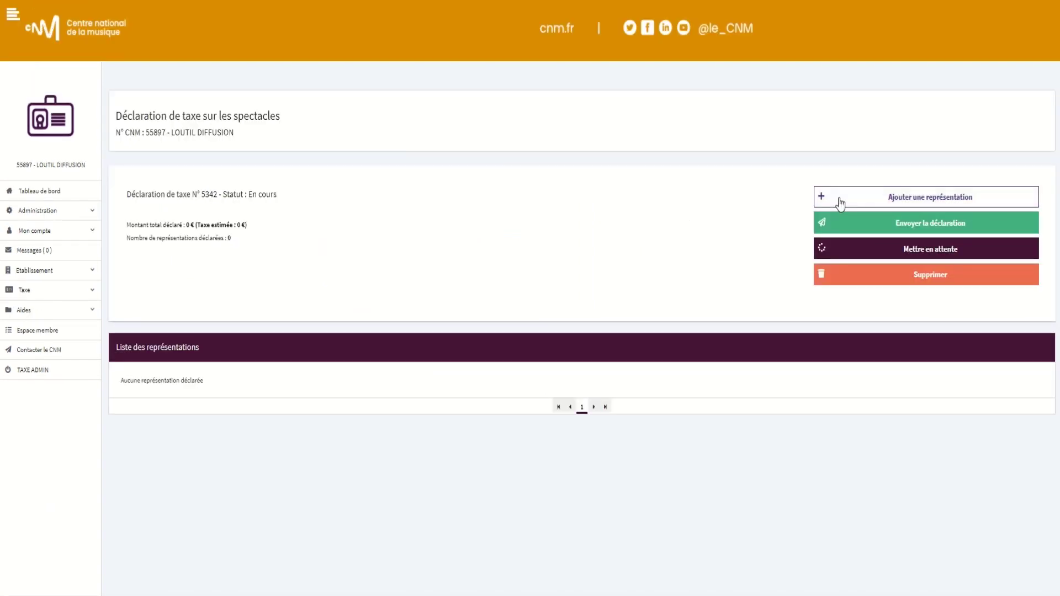
click(840, 202)
Look over the list of identified performances and read the warning notice about the list's completeness.
scroll(347, 309, down, 3)
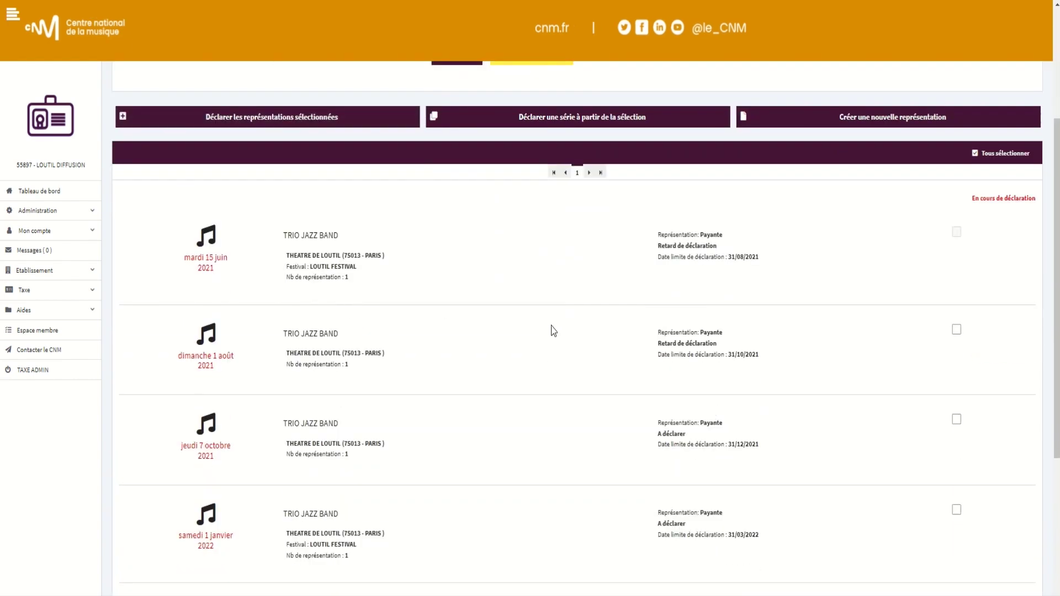
scroll(541, 333, down, 5)
scroll(531, 335, up, 8)
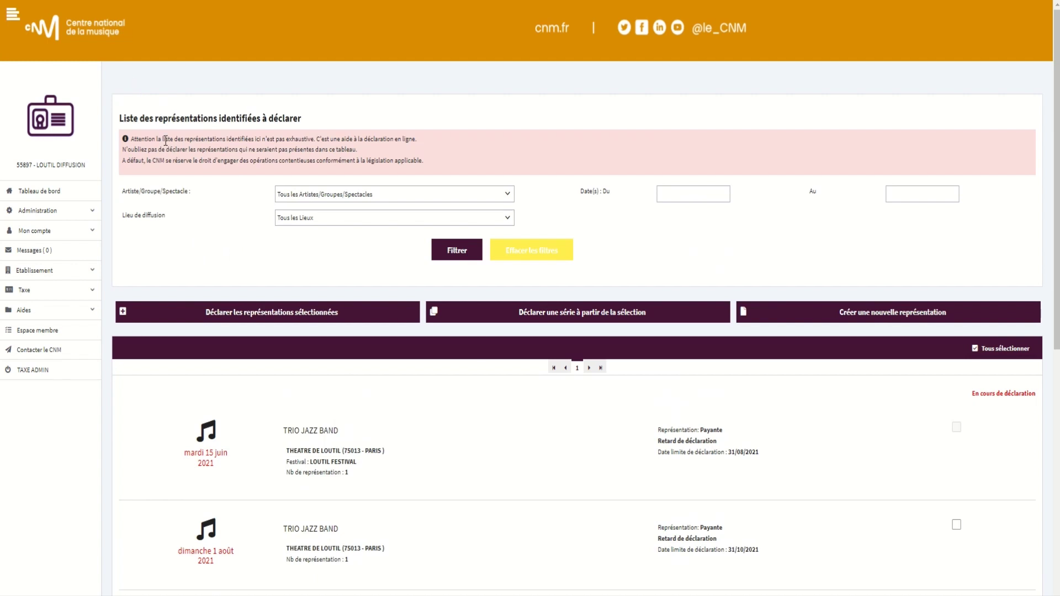
drag(164, 139, 297, 160)
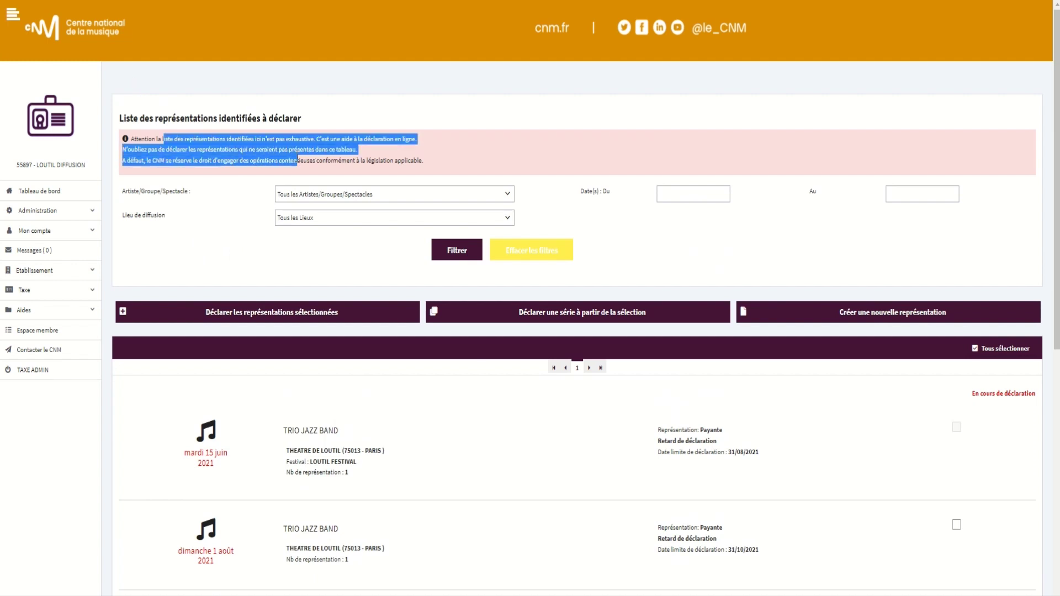
click(184, 214)
Examine the listed TRIO JAZZ BAND performances, comparing their dates, venue, festival and declaration status.
scroll(238, 216, down, 5)
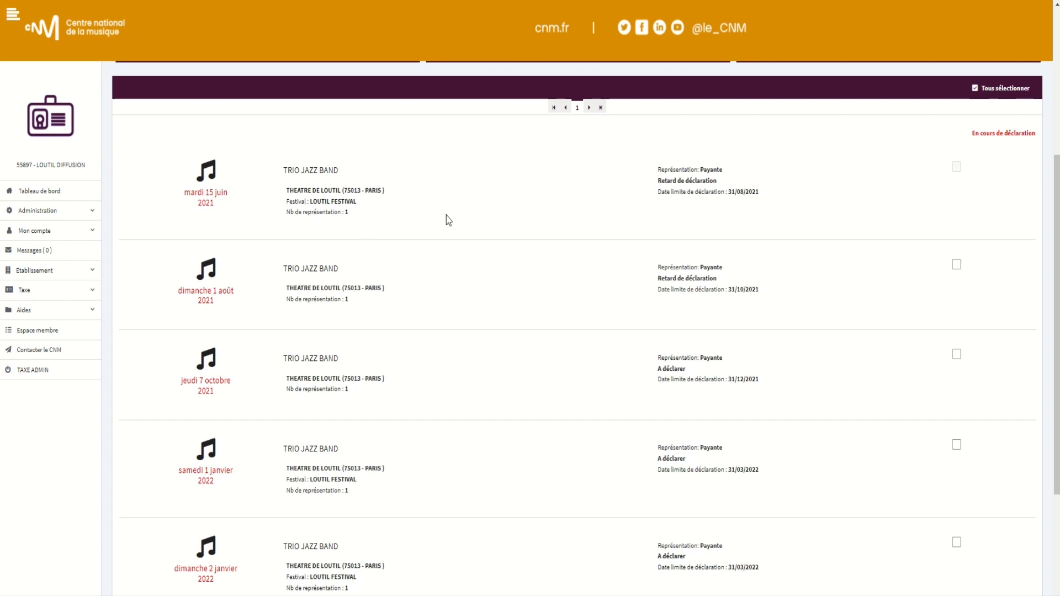
scroll(446, 219, up, 5)
scroll(471, 237, down, 5)
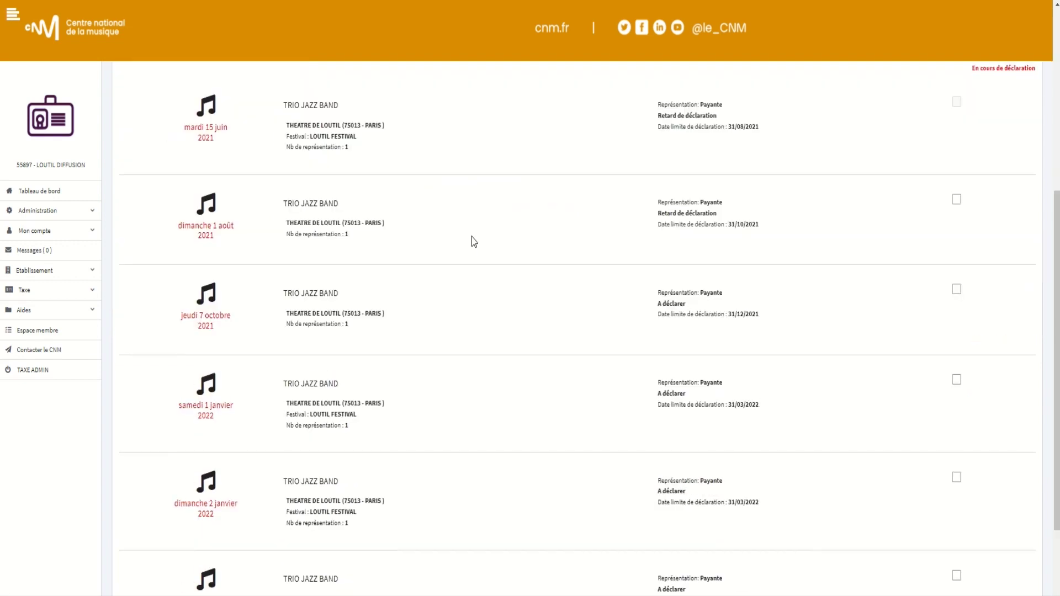
scroll(471, 237, up, 5)
scroll(356, 413, down, 1)
scroll(356, 413, down, 1)
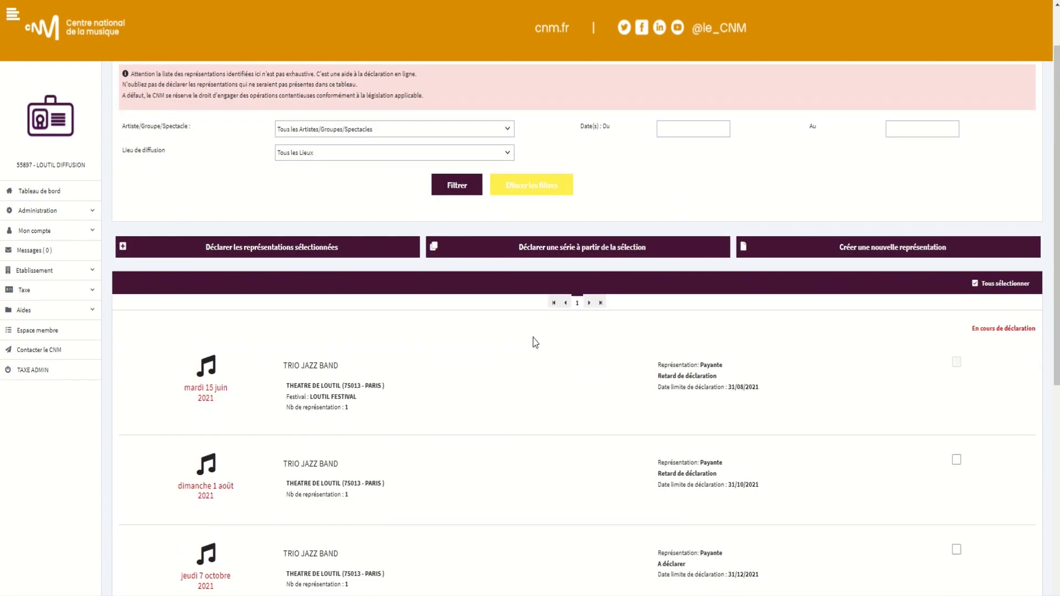
scroll(532, 339, down, 3)
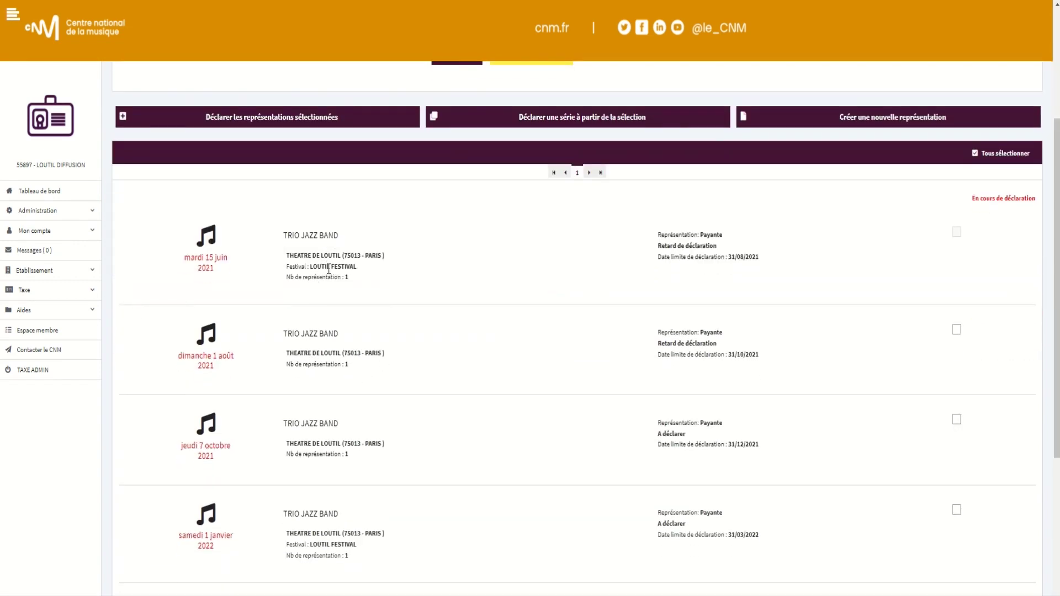
scroll(350, 381, down, 3)
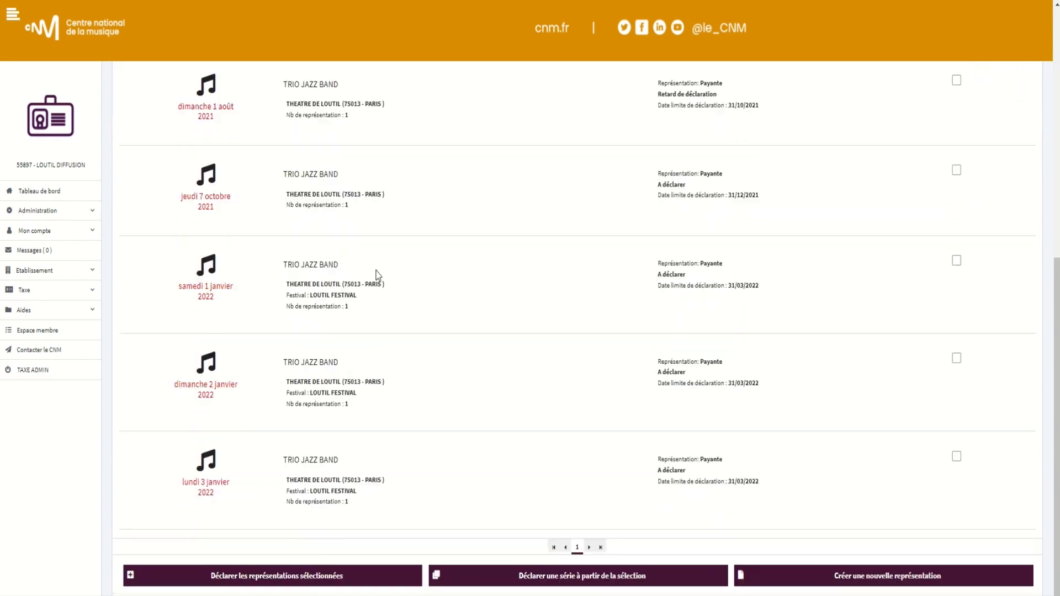
scroll(359, 216, up, 5)
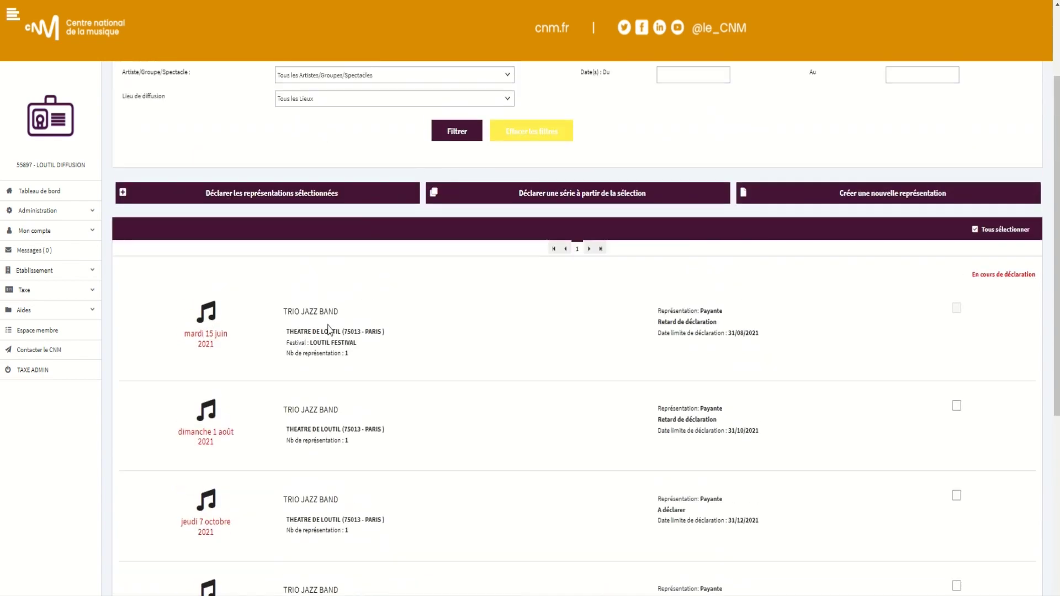
scroll(332, 332, down, 6)
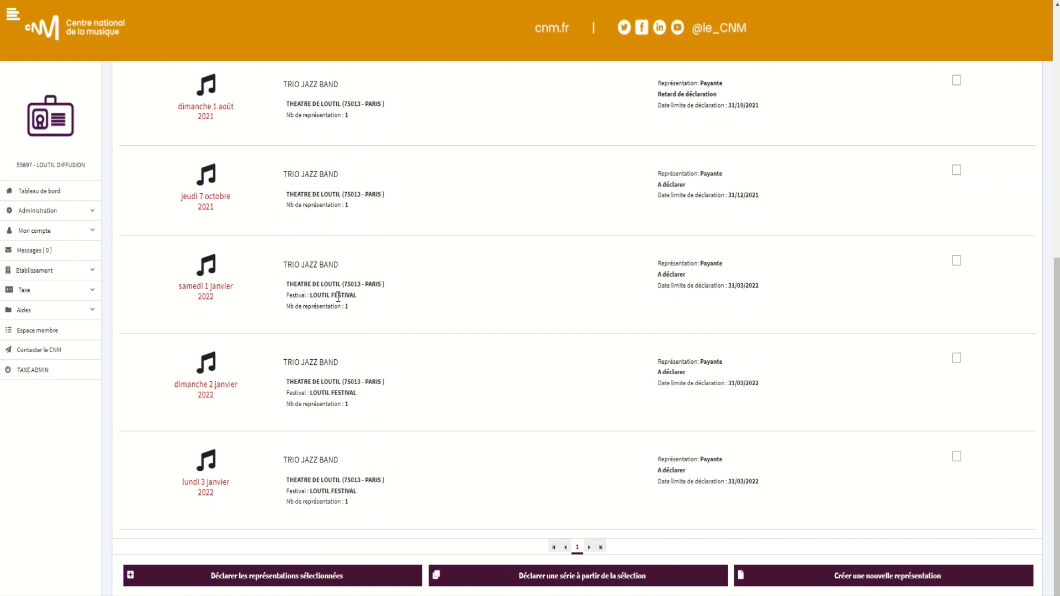
drag(225, 286, 230, 452)
click(213, 279)
scroll(330, 439, up, 6)
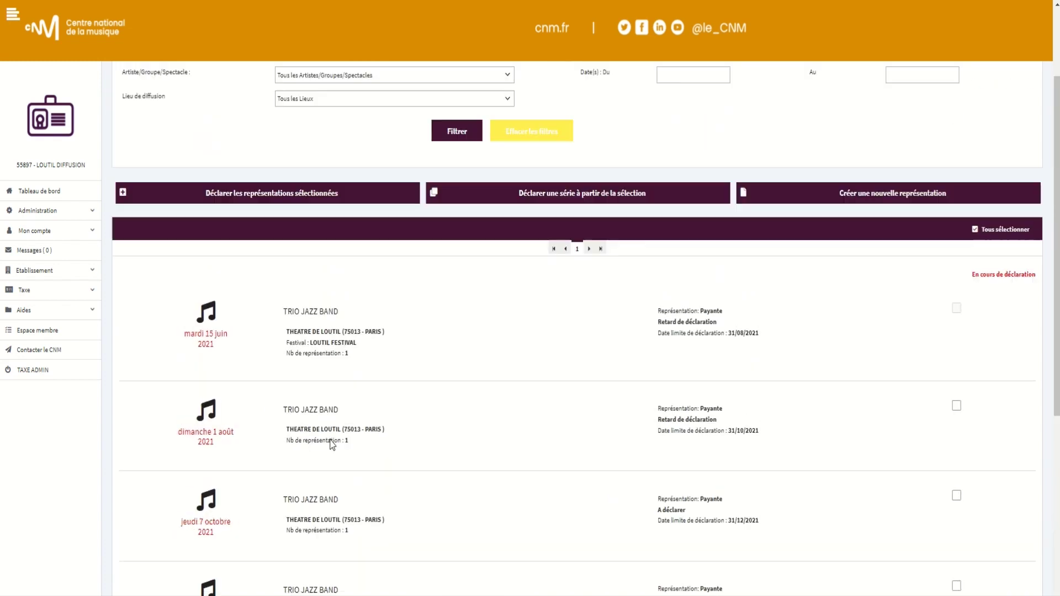
scroll(715, 328, down, 6)
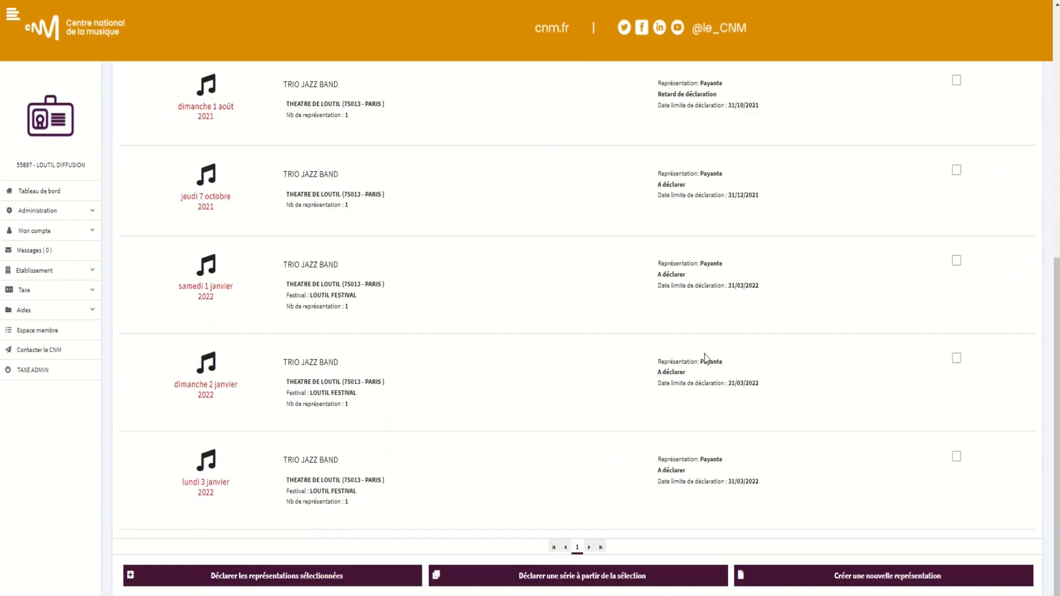
Select the TRIO JAZZ BAND performances of 1, 2 and 3 January 2022 and declare them as a series.
click(957, 457)
click(958, 359)
click(957, 261)
triple_click(302, 264)
scroll(354, 243, up, 5)
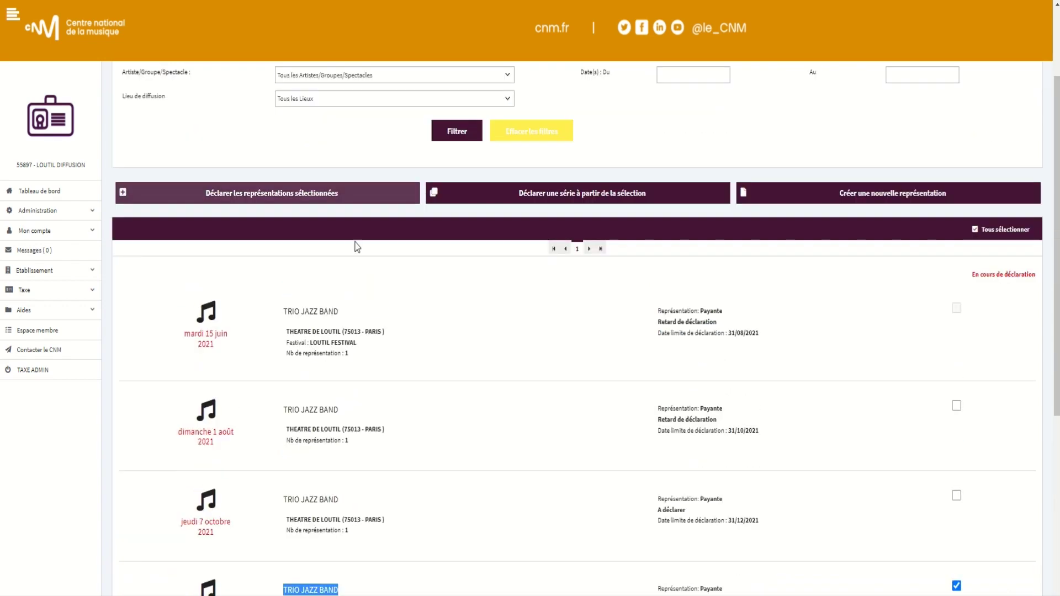
scroll(370, 303, down, 5)
scroll(384, 300, up, 5)
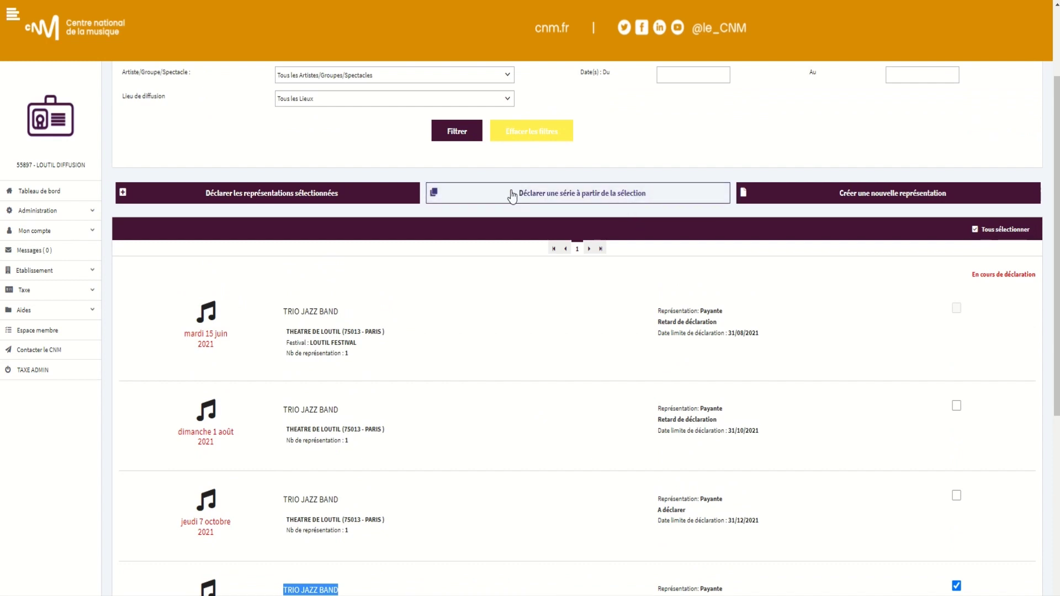
scroll(511, 197, up, 2)
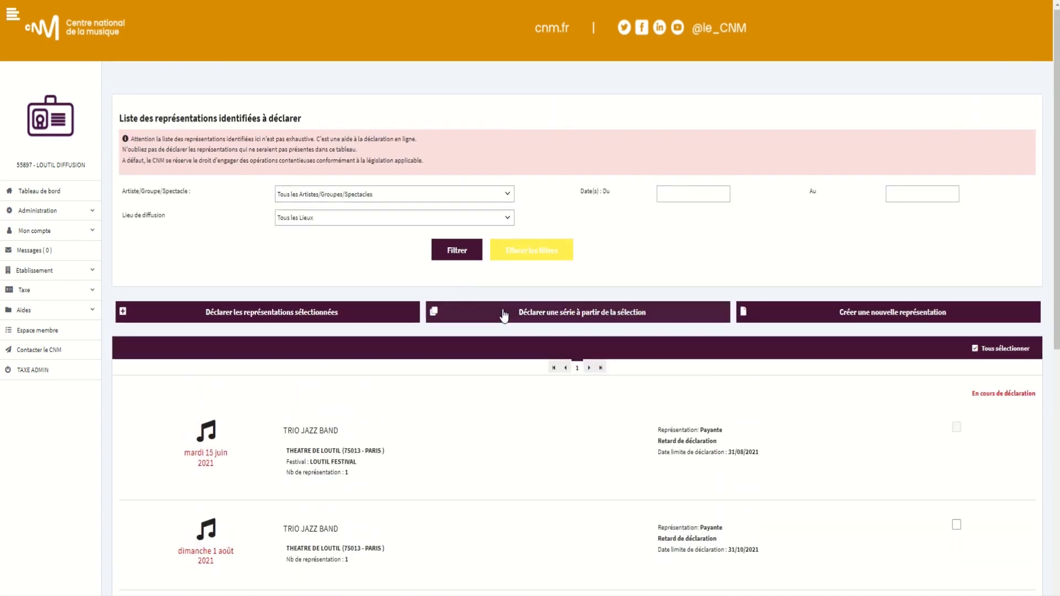
click(508, 316)
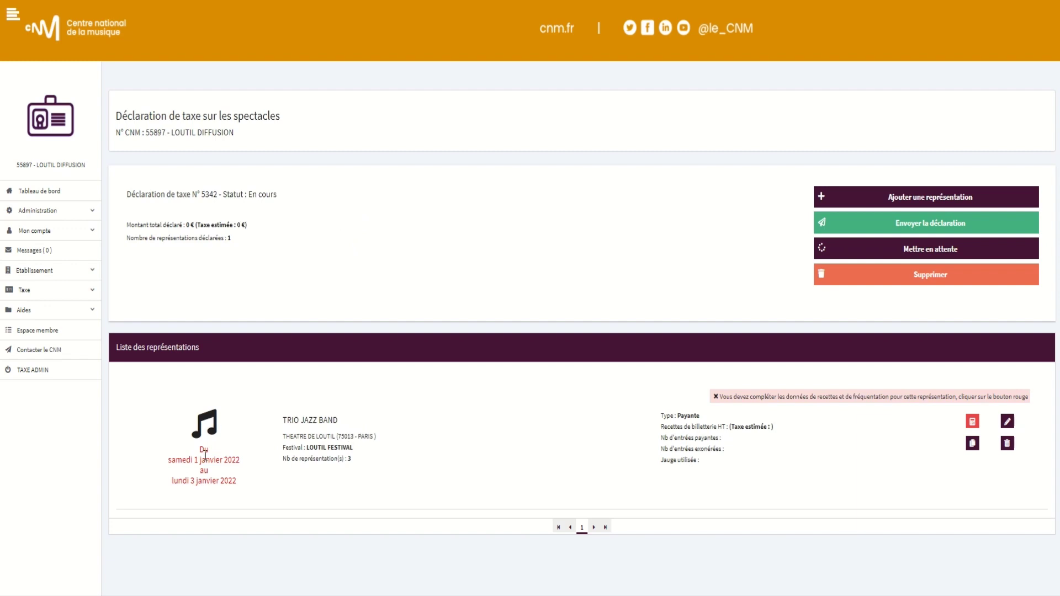
Check the series' dates and artist in the declaration, and reopen the list of identified performances to review their status.
drag(176, 459, 242, 486)
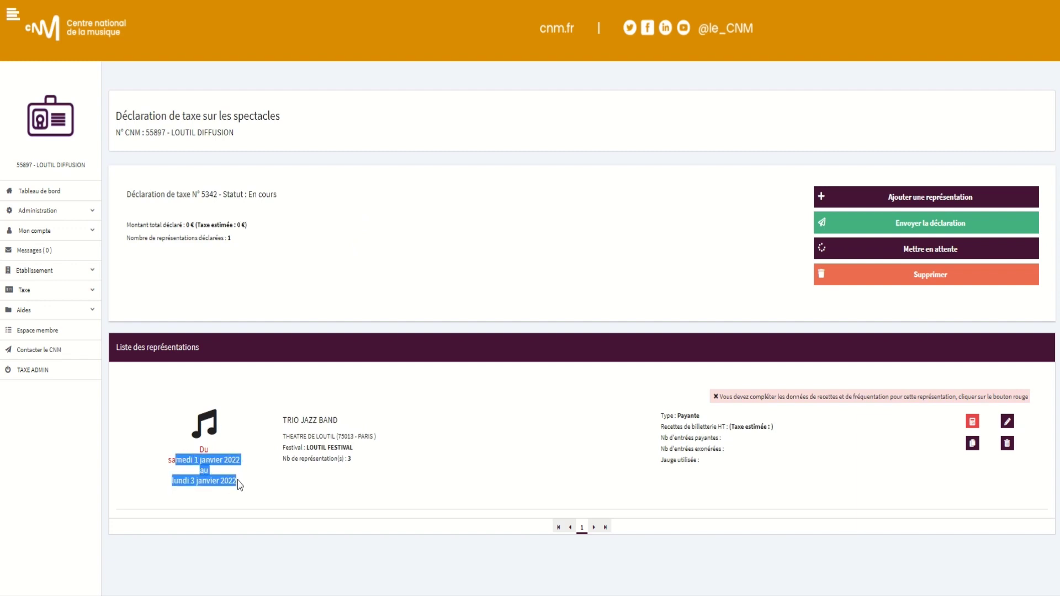
click(174, 462)
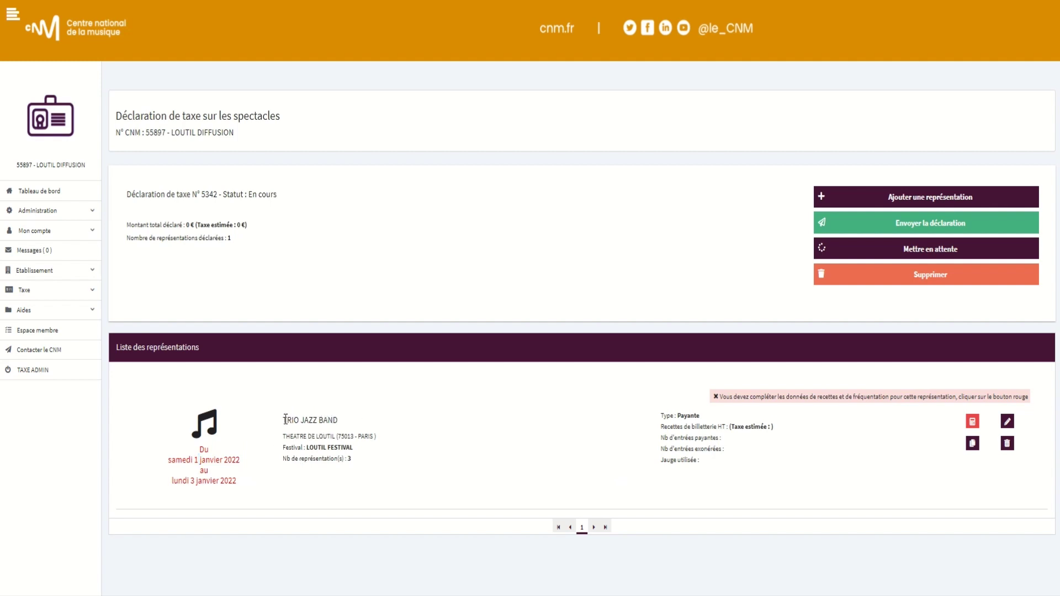
drag(288, 420, 368, 422)
click(376, 403)
click(920, 202)
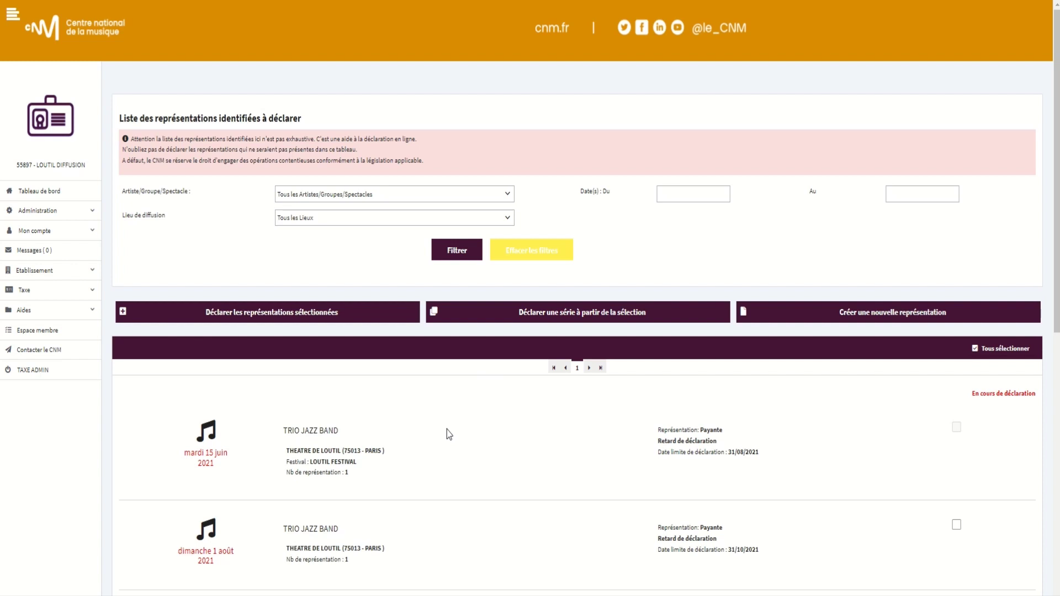
scroll(446, 431, down, 10)
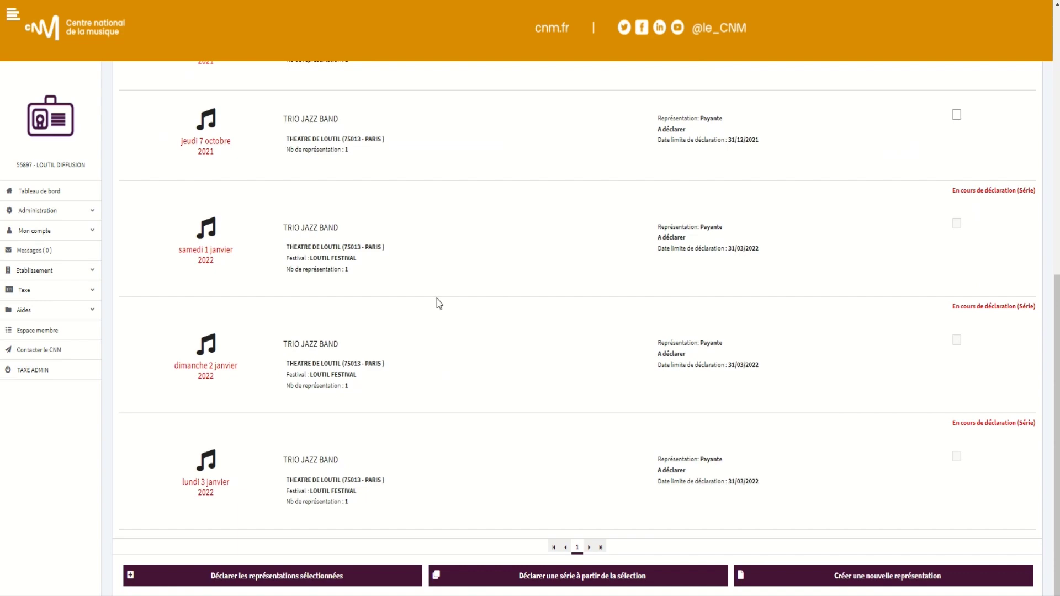
scroll(437, 302, up, 10)
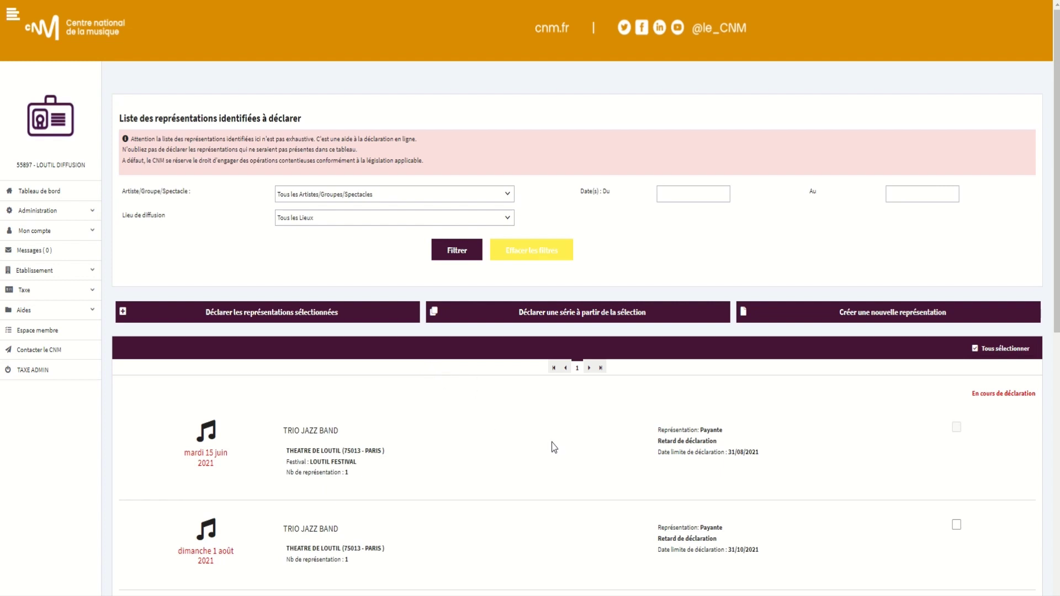
Examine the venue and date-range filters of the performance list without applying any.
click(308, 219)
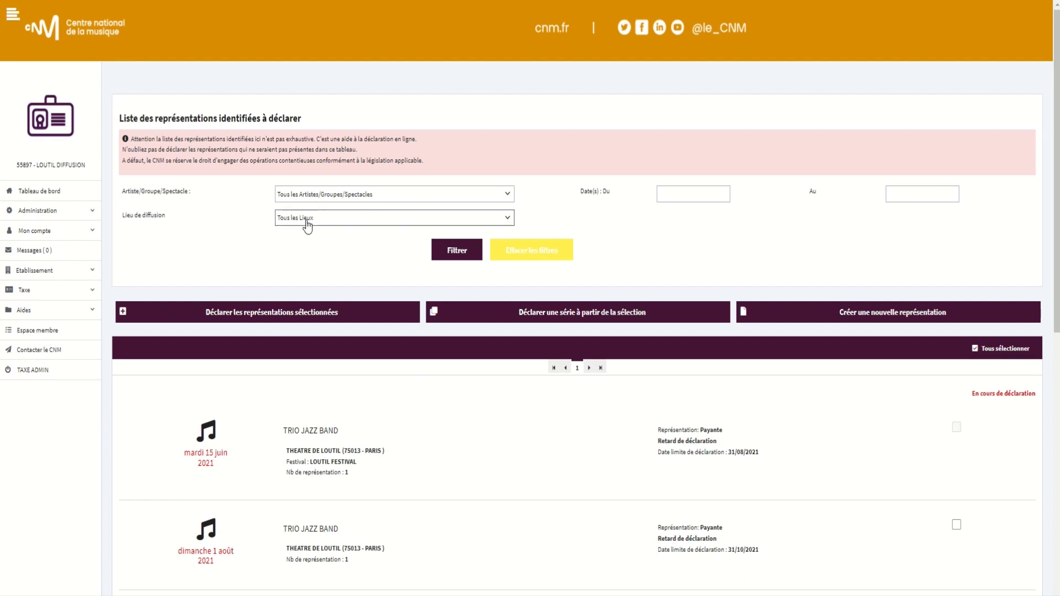
click(701, 198)
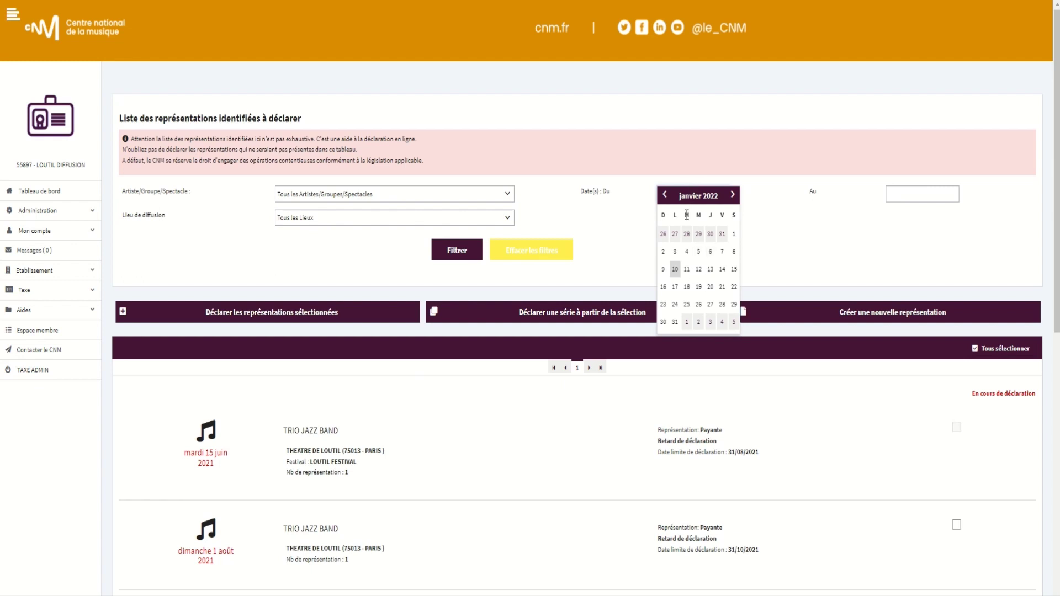
click(668, 196)
click(667, 196)
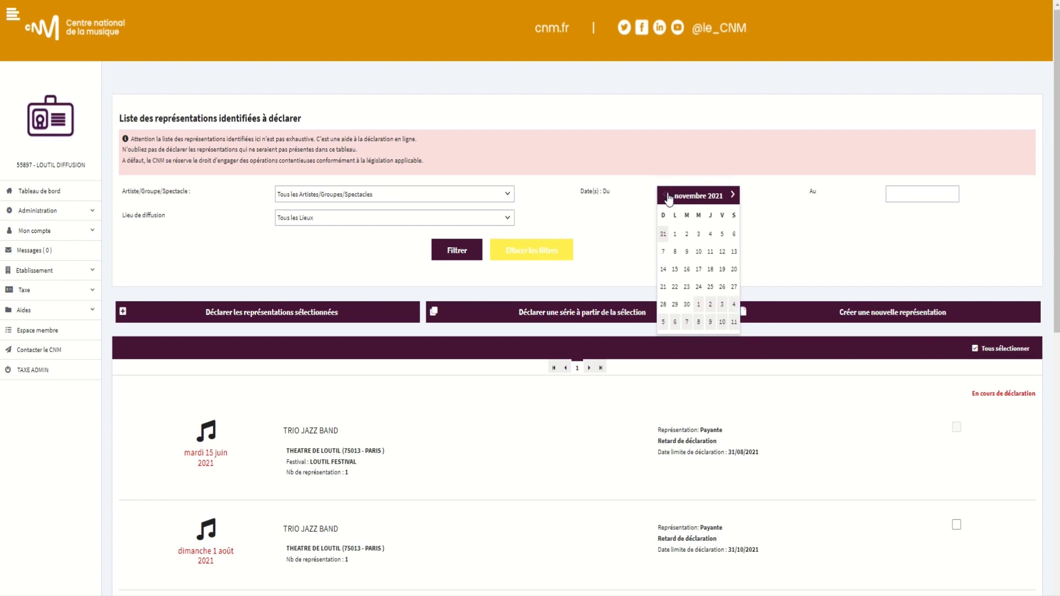
click(891, 194)
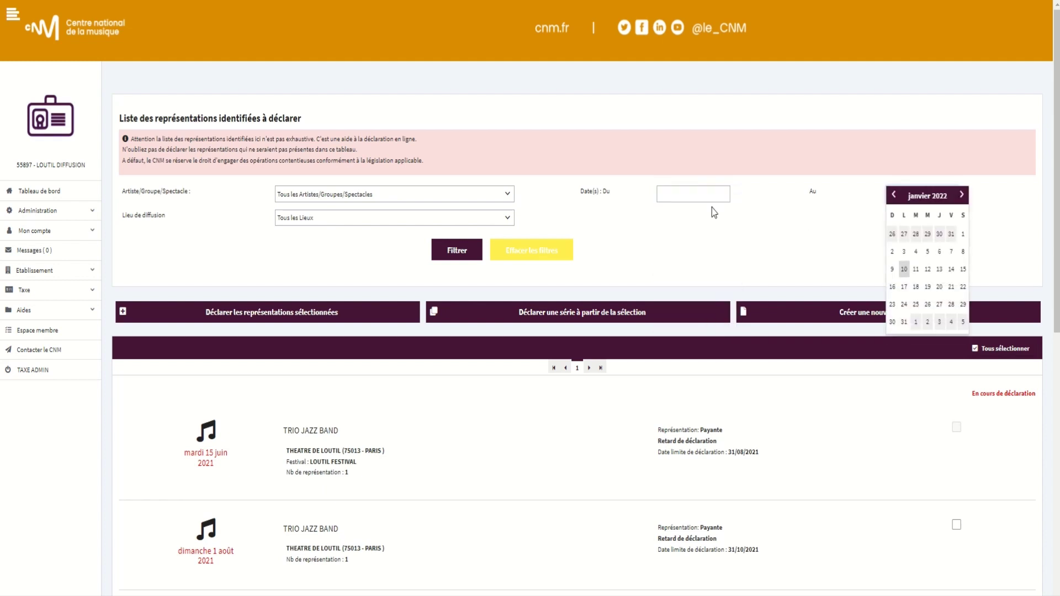
scroll(412, 344, down, 1)
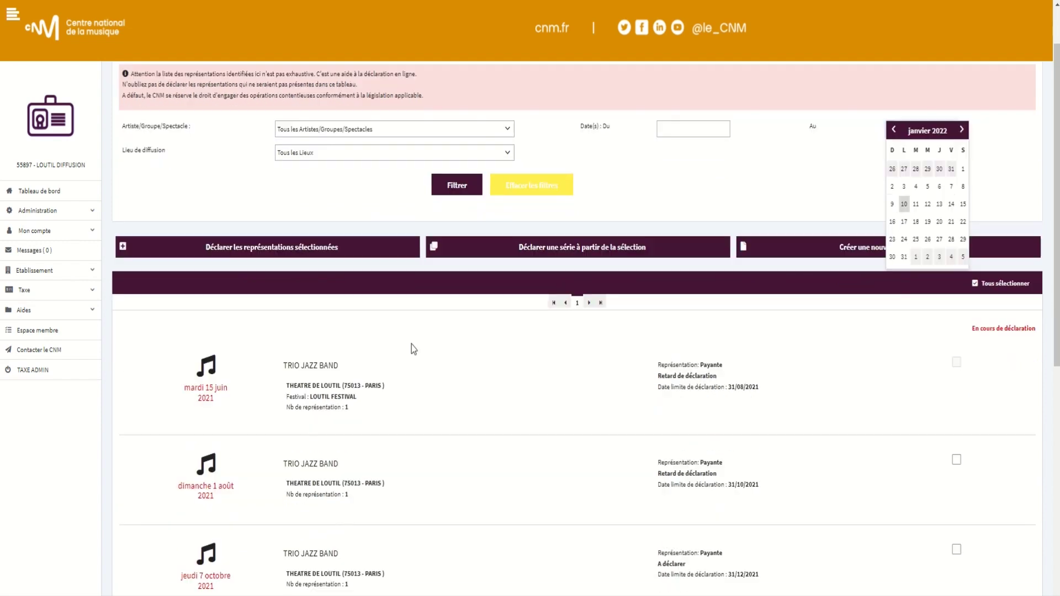
click(539, 414)
Select the TRIO JAZZ BAND performance of Sunday 1 August 2021 and add it to the declaration as a single performance.
scroll(531, 412, down, 2)
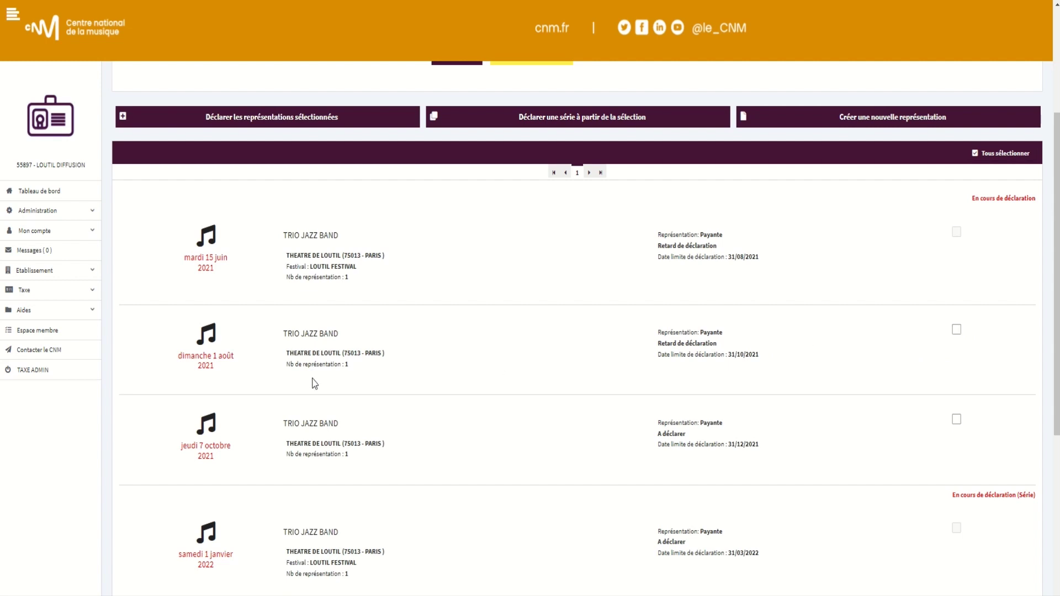
mouse_move(200, 357)
mouse_down()
mouse_move(227, 357)
mouse_move(193, 359)
mouse_move(214, 367)
mouse_up()
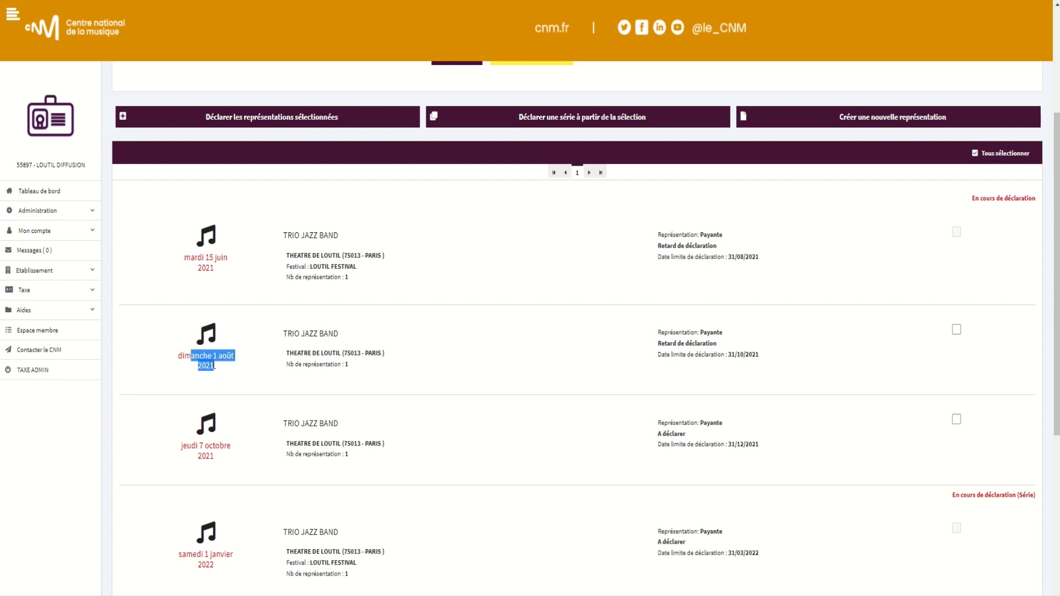
triple_click(678, 357)
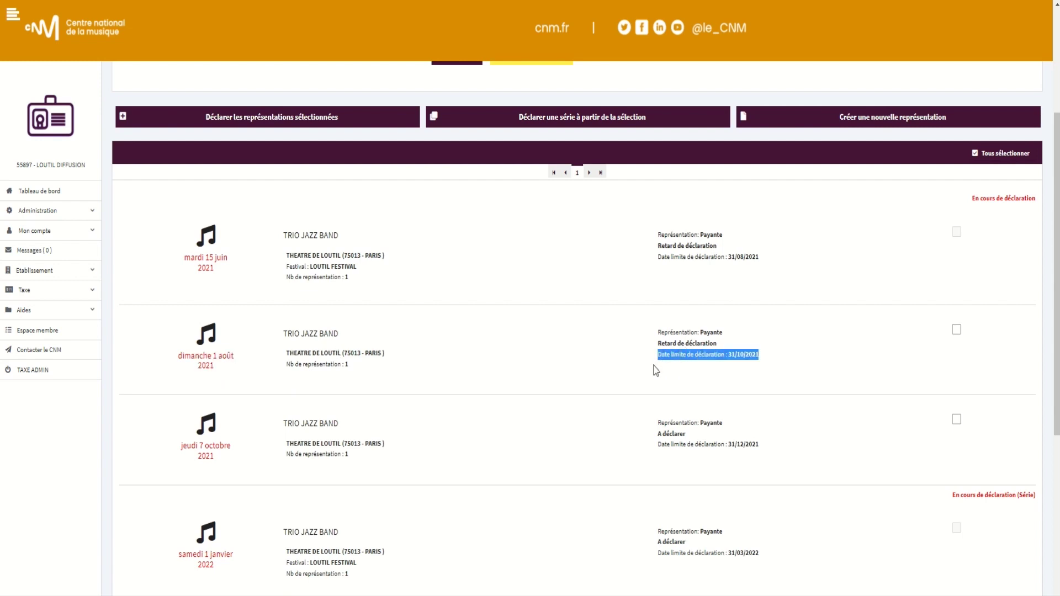
click(581, 369)
click(961, 329)
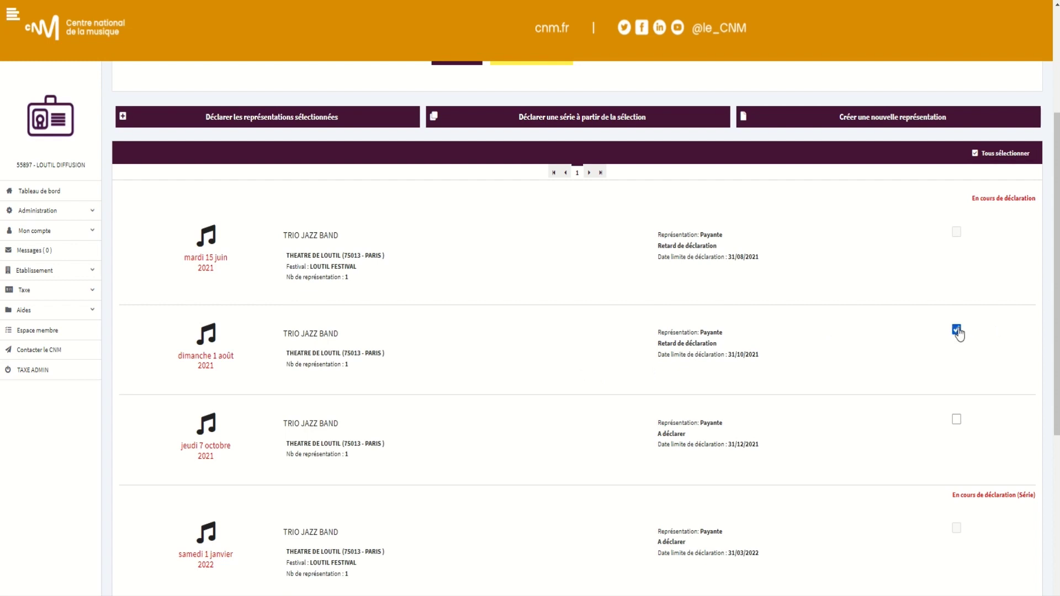
scroll(243, 292, up, 3)
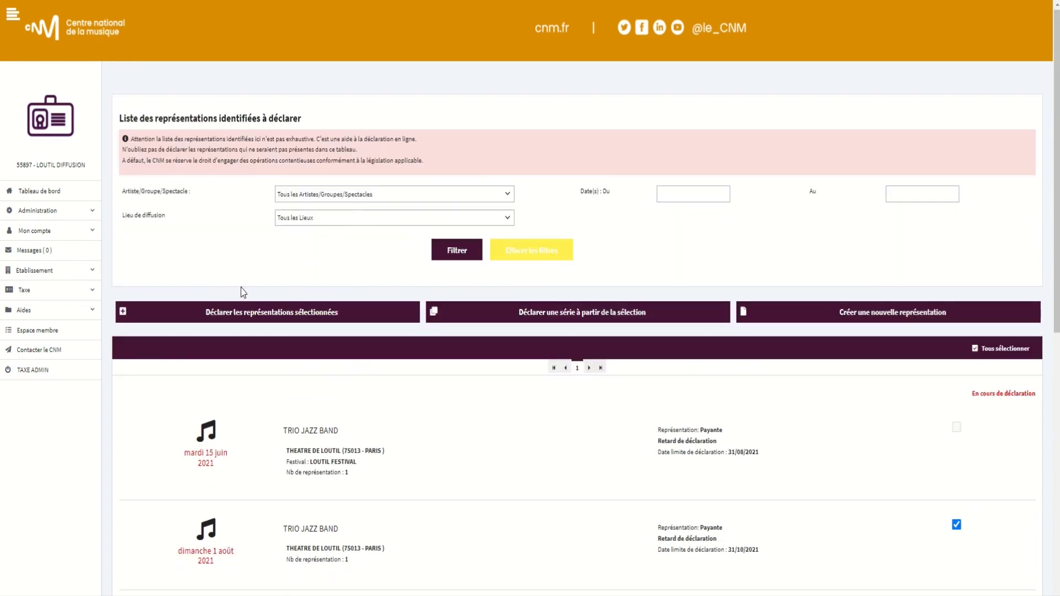
click(246, 317)
scroll(830, 426, down, 1)
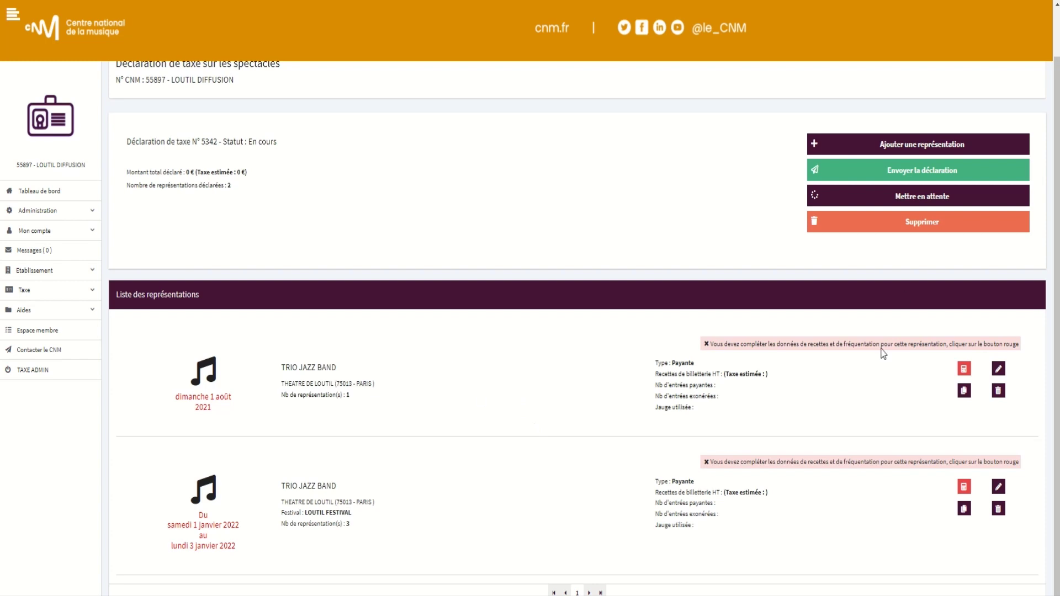
Review the modification form of the Sunday 1 August 2021 TRIO JAZZ BAND performance and cancel the modification.
click(1000, 372)
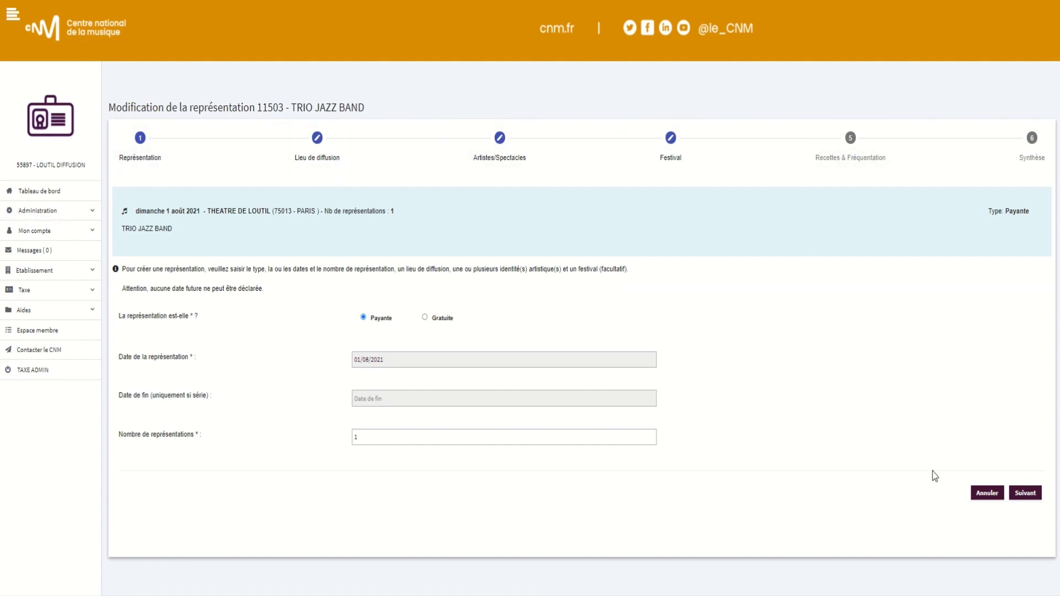
click(997, 494)
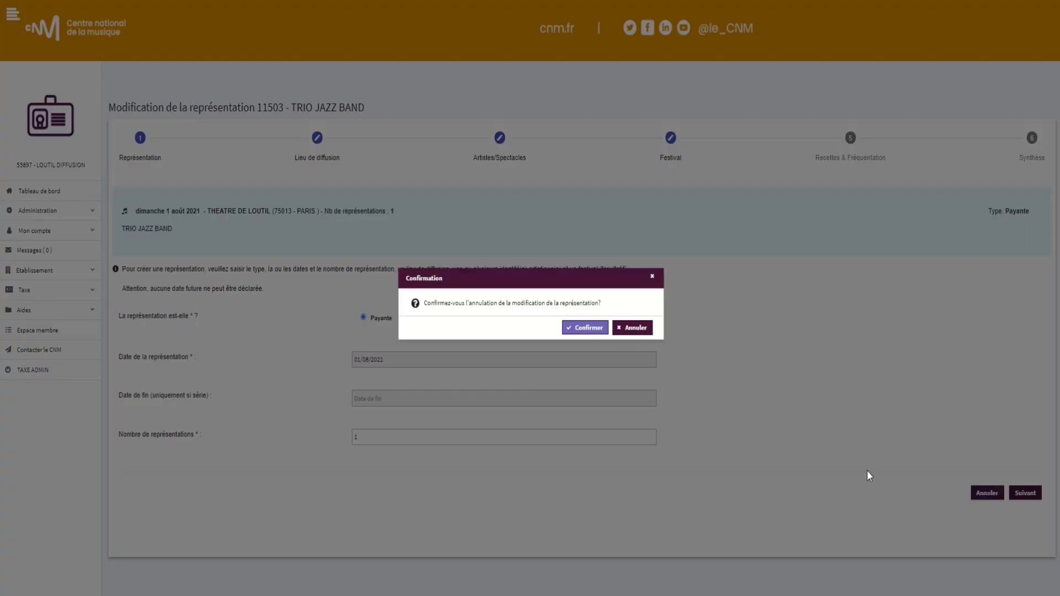
click(580, 328)
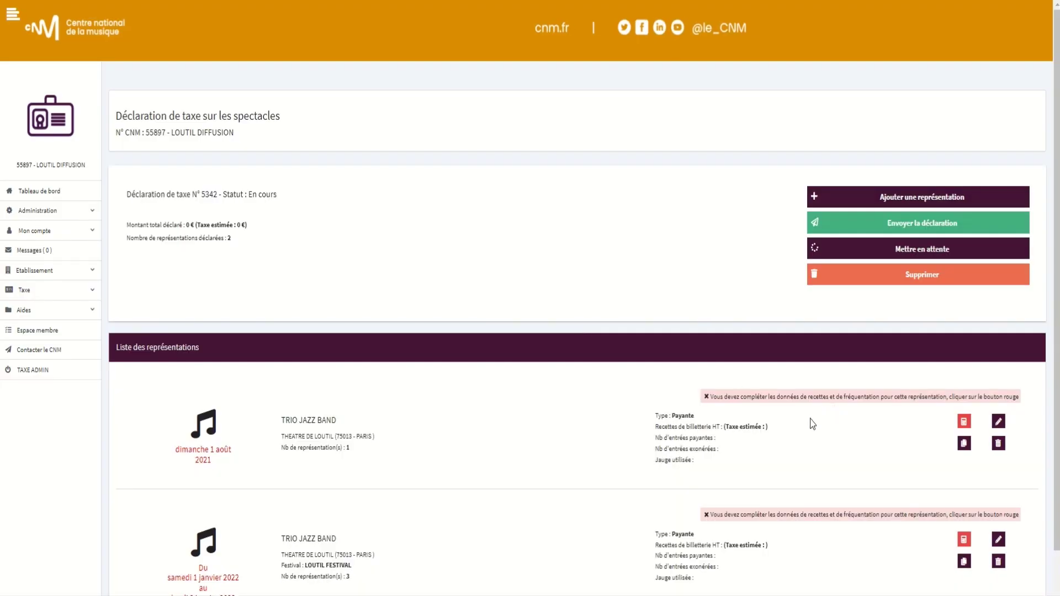
scroll(810, 424, down, 1)
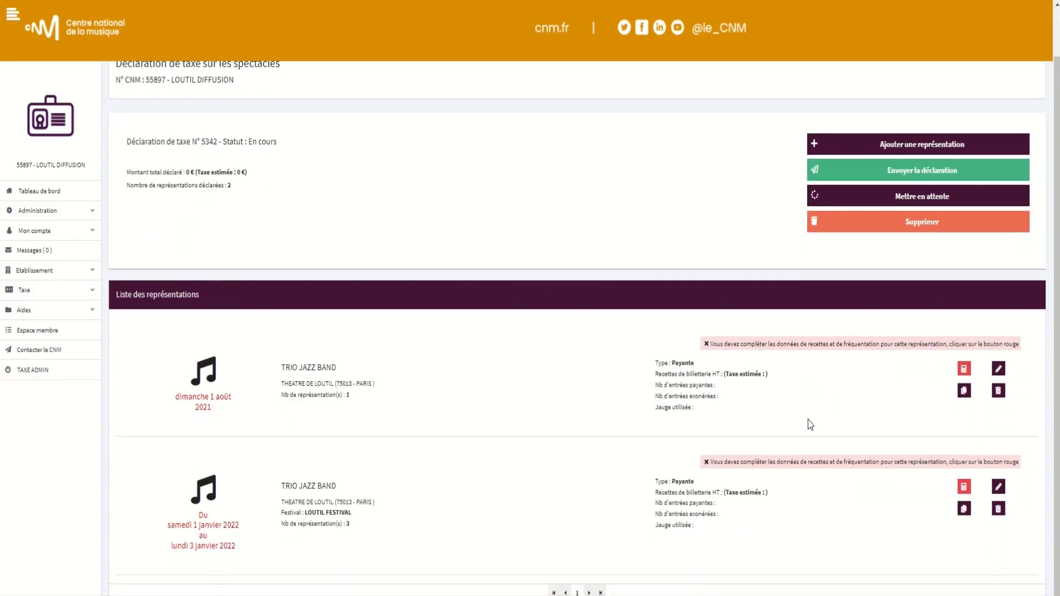
Try to duplicate the 1 August 2021 performance with the new date 02/01/2022, keeping its venue and artist, and close the duplication dialog.
click(964, 392)
click(450, 342)
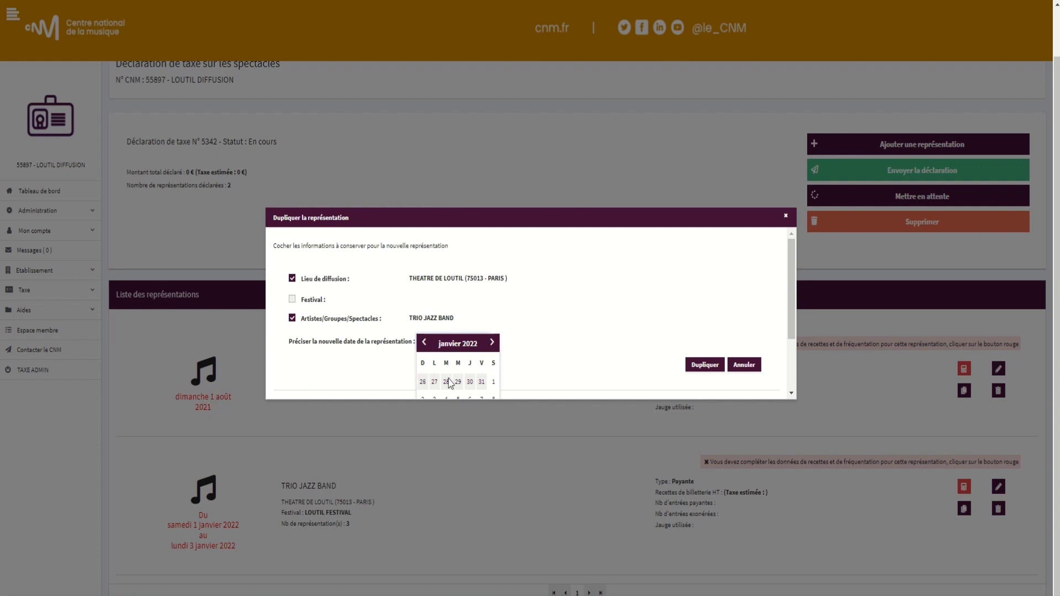
scroll(447, 373, down, 2)
click(422, 334)
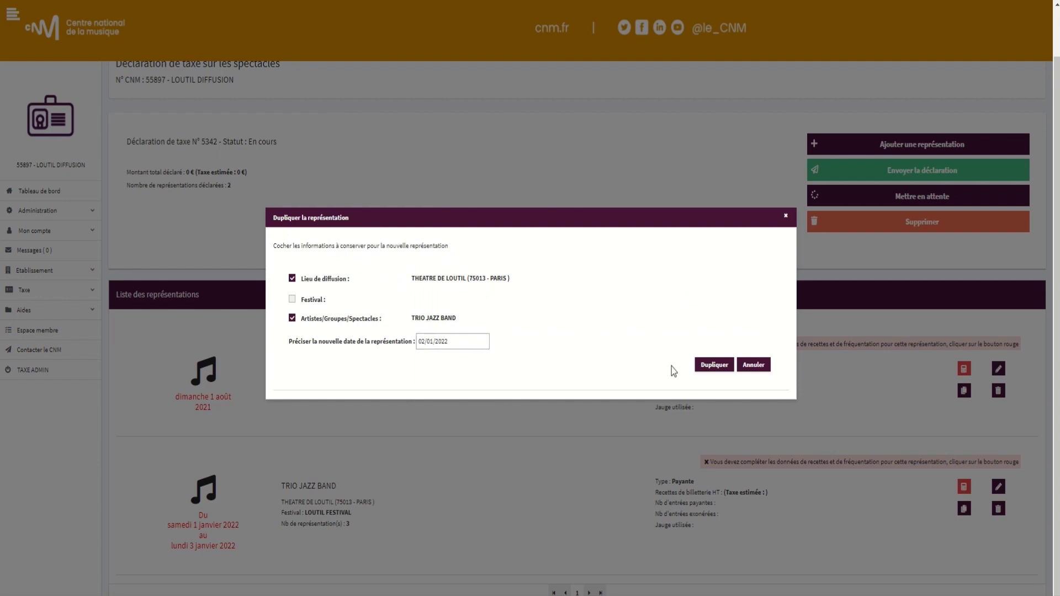
click(713, 367)
click(786, 216)
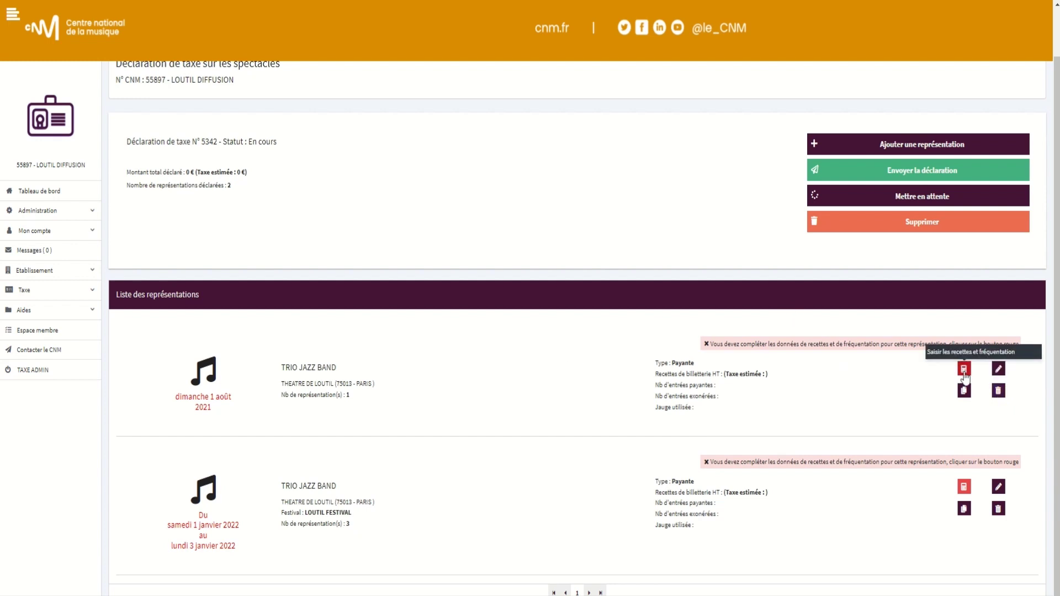
Record 5 000 € ticket revenue, 150 paid entries, 15 exempt entries and a capacity of 500 for the 1 August 2021 performance.
click(964, 371)
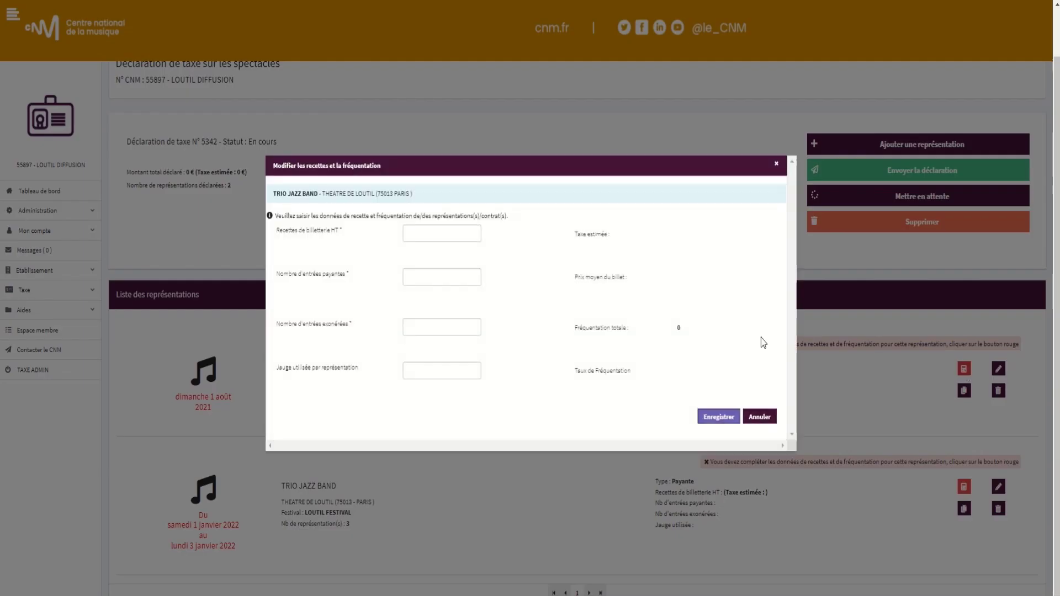
click(454, 238)
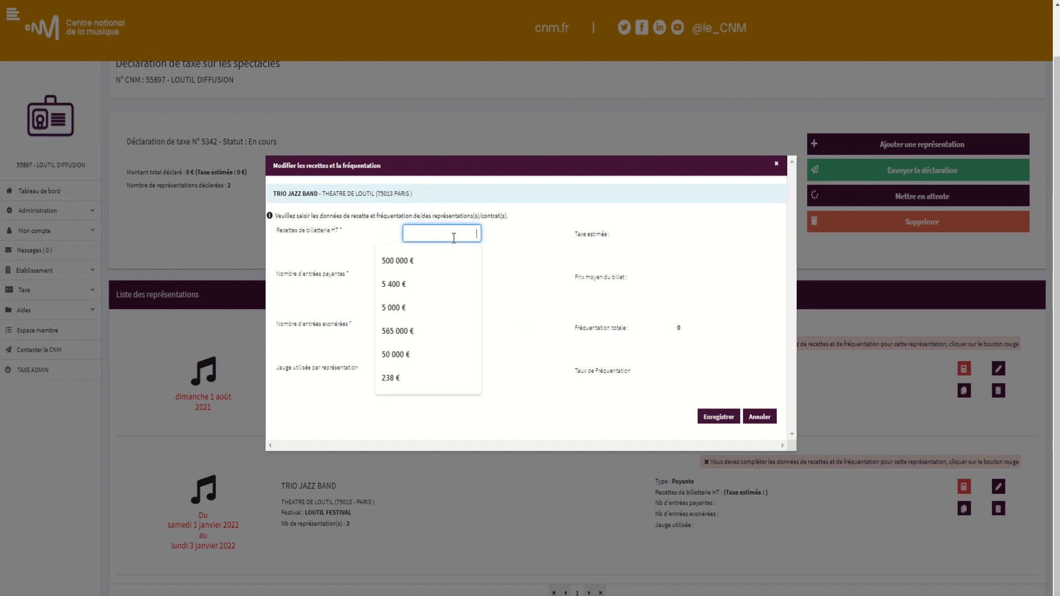
text(5000)
click(439, 277)
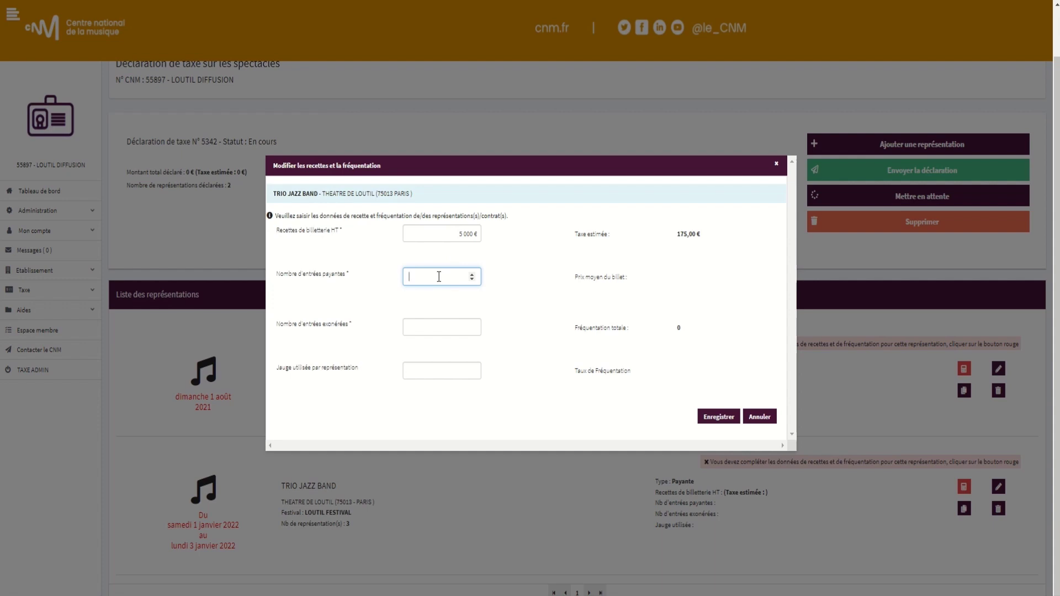
text(150)
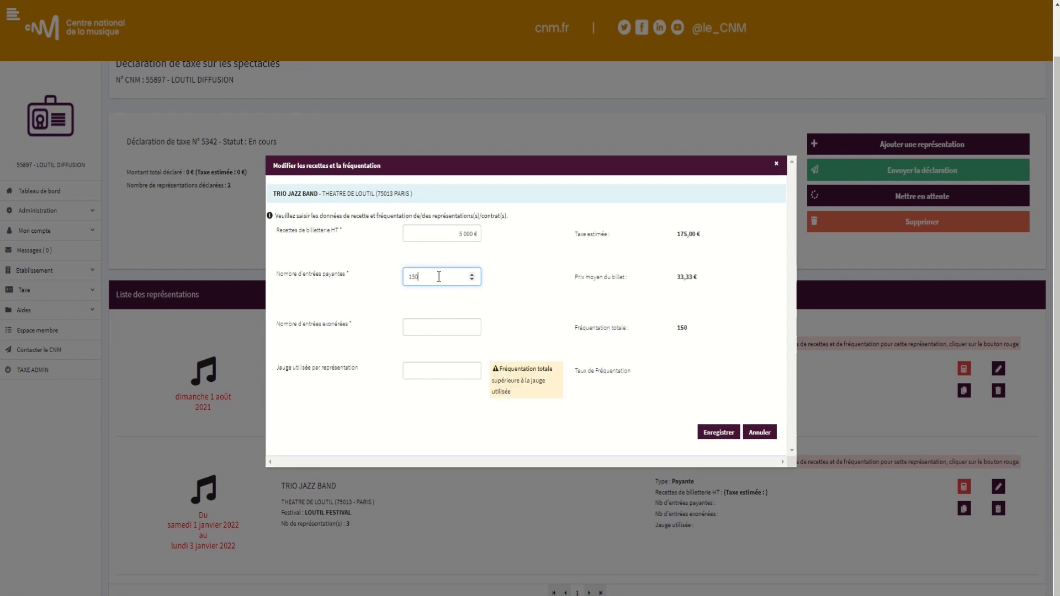
click(450, 328)
text(15)
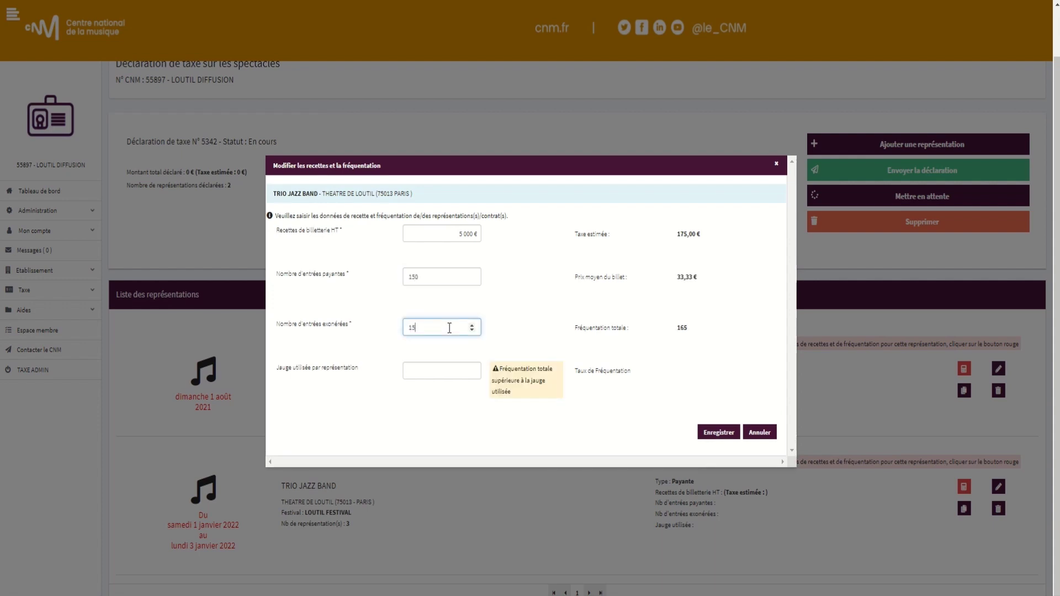
click(457, 370)
text(500)
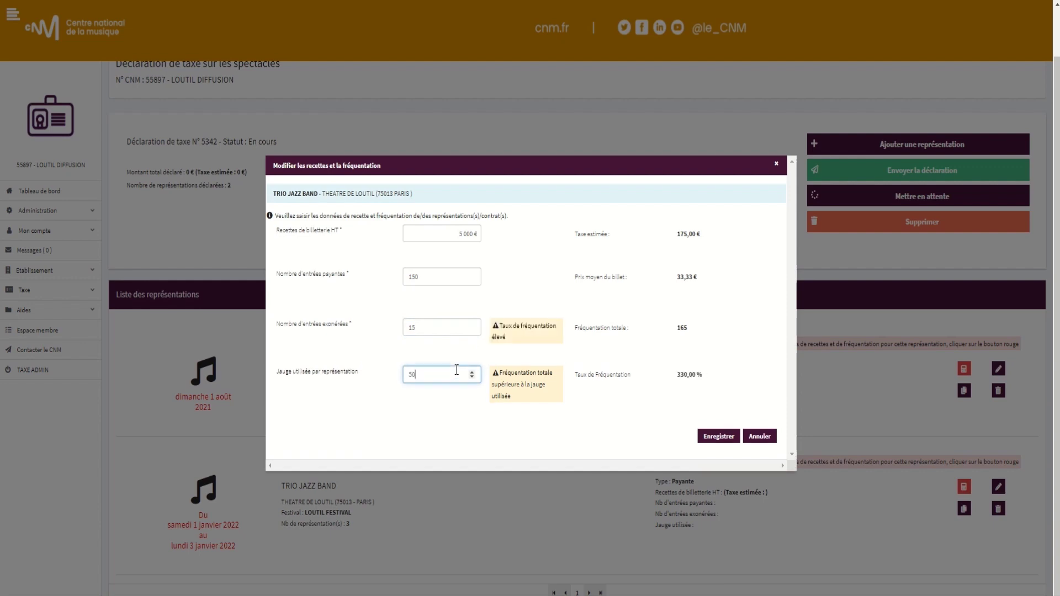
click(556, 272)
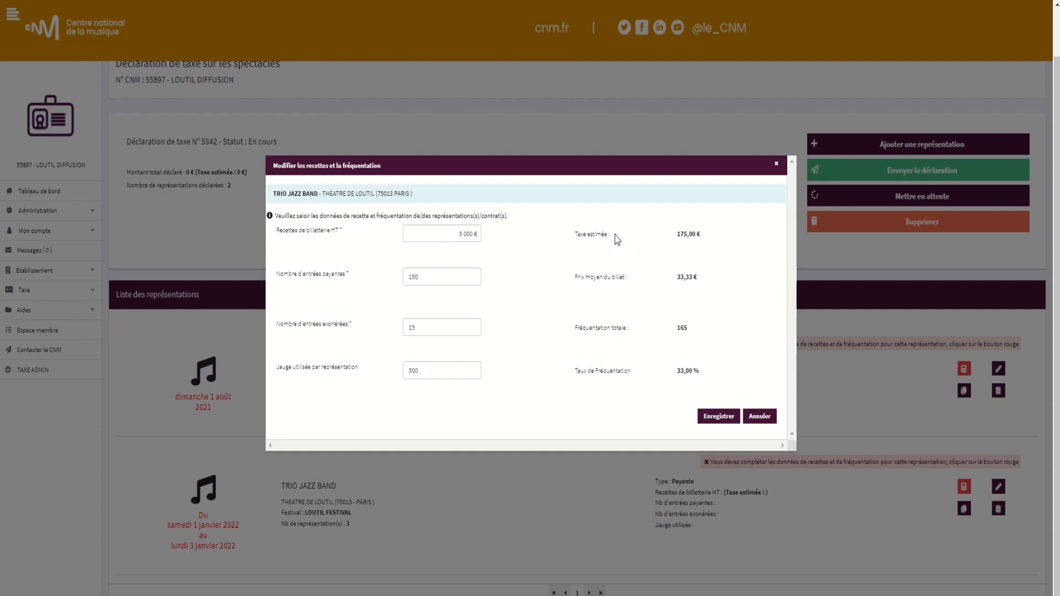
click(725, 416)
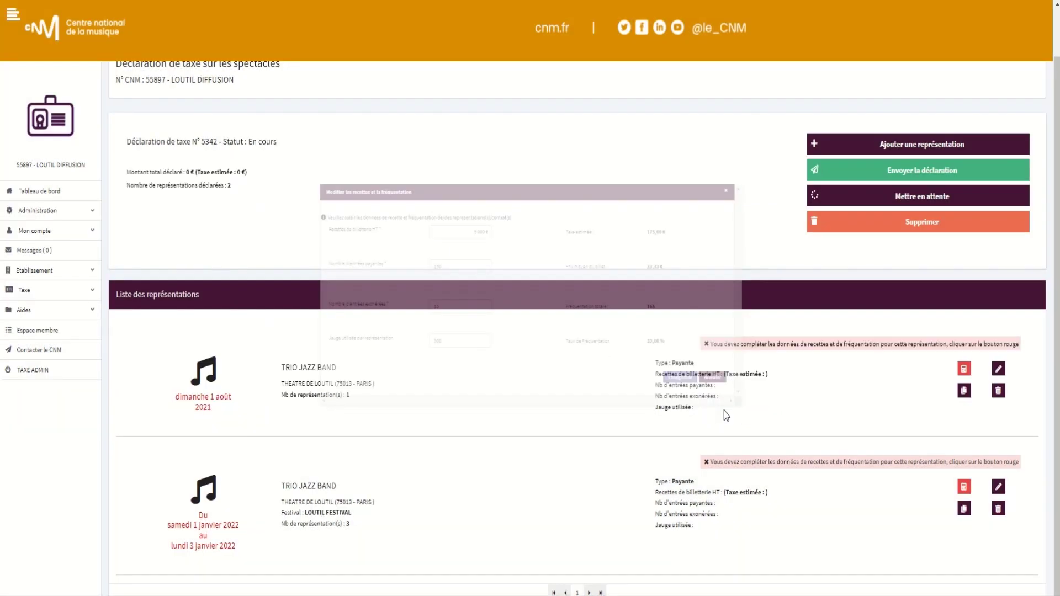
Fill in the January 2022 series with 500 000 € ticket revenue, 500 paid entries, 15 exempt entries and a capacity of 500 per performance.
click(972, 485)
click(436, 195)
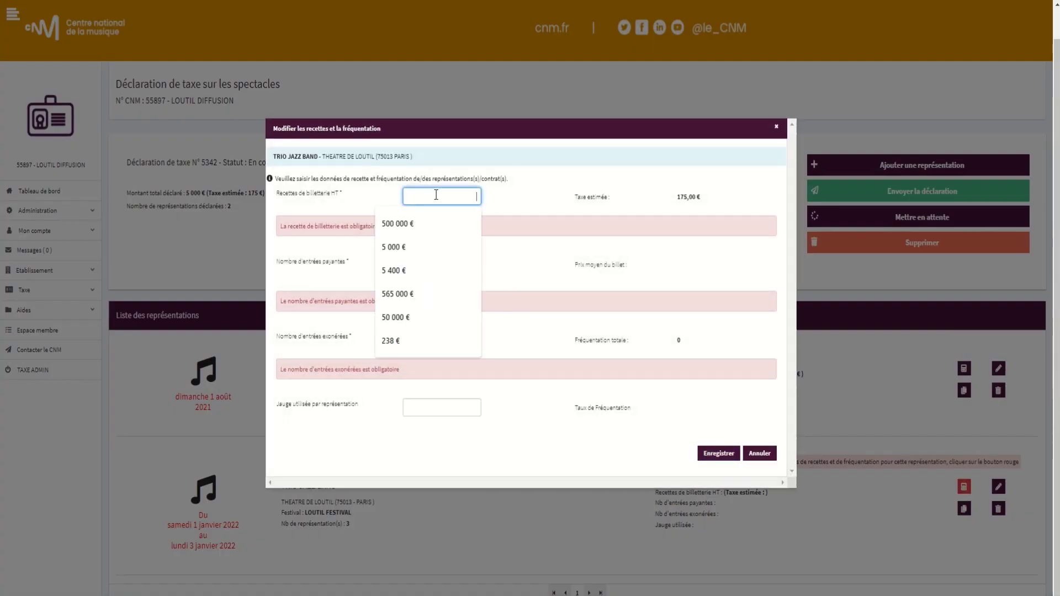
click(427, 226)
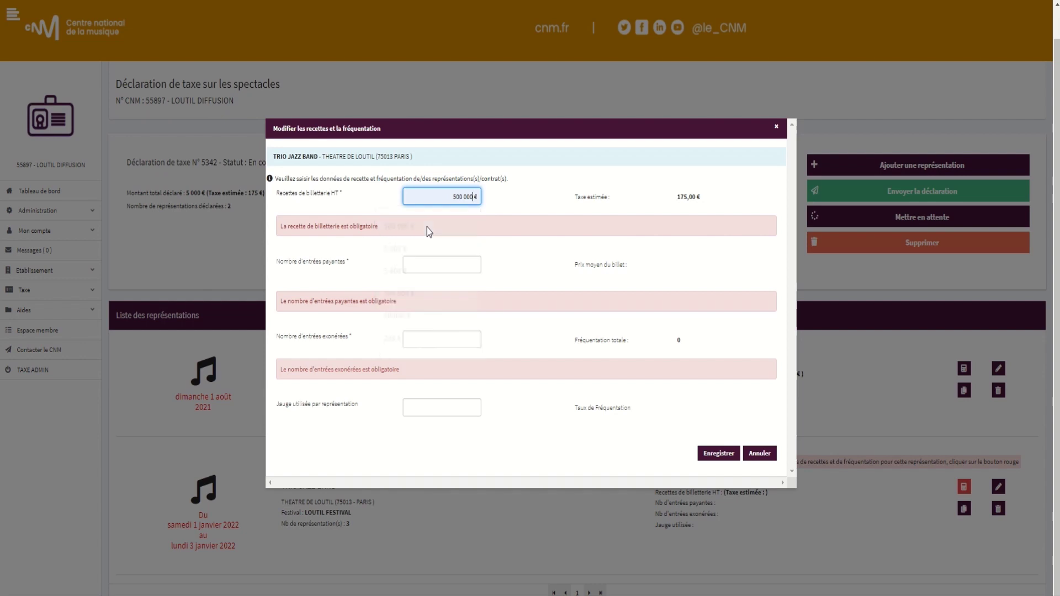
click(442, 269)
text(500)
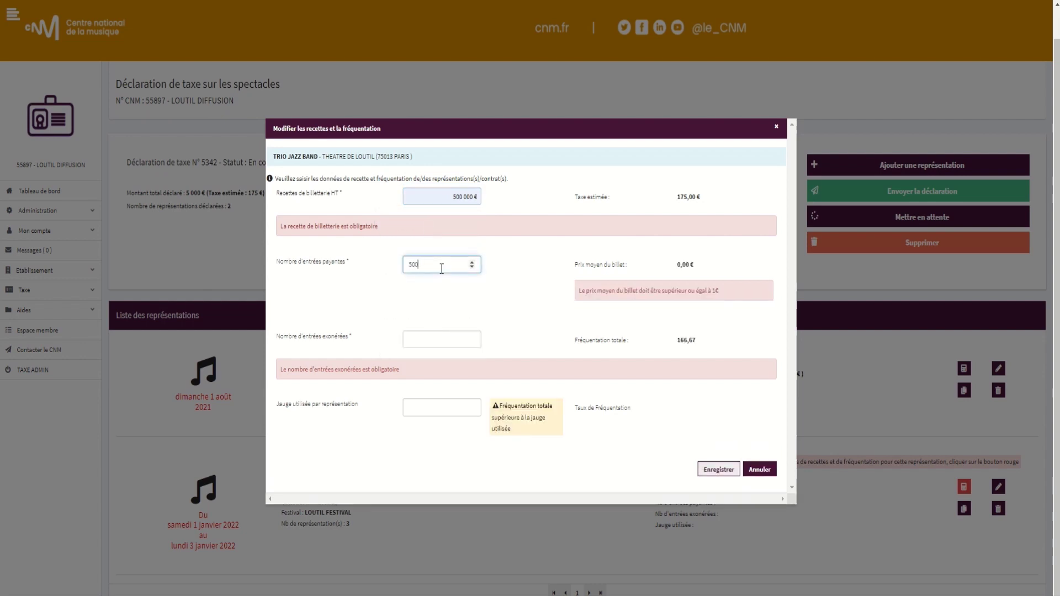
click(442, 339)
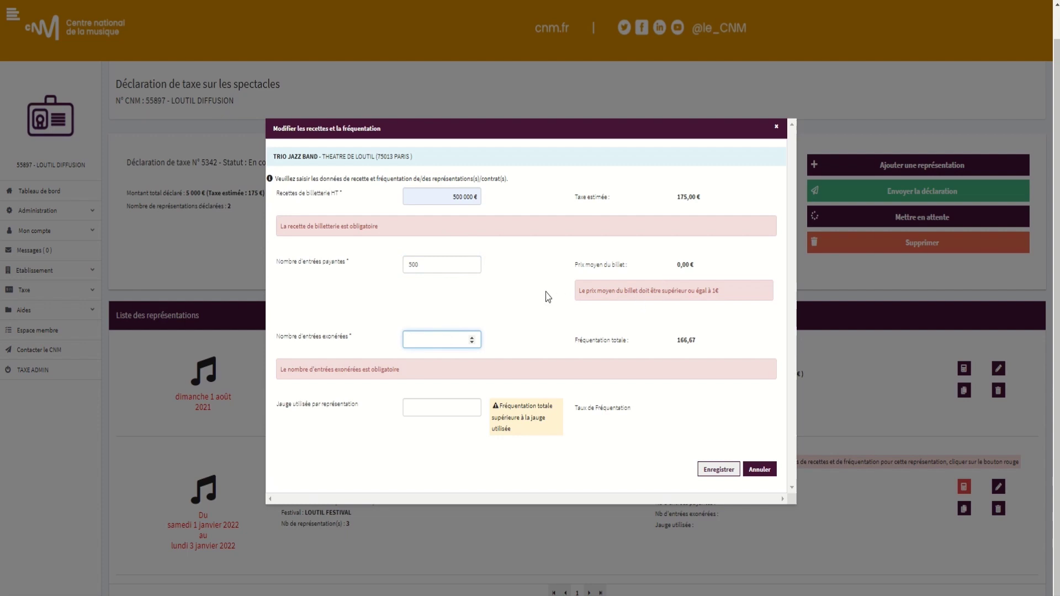
text(15)
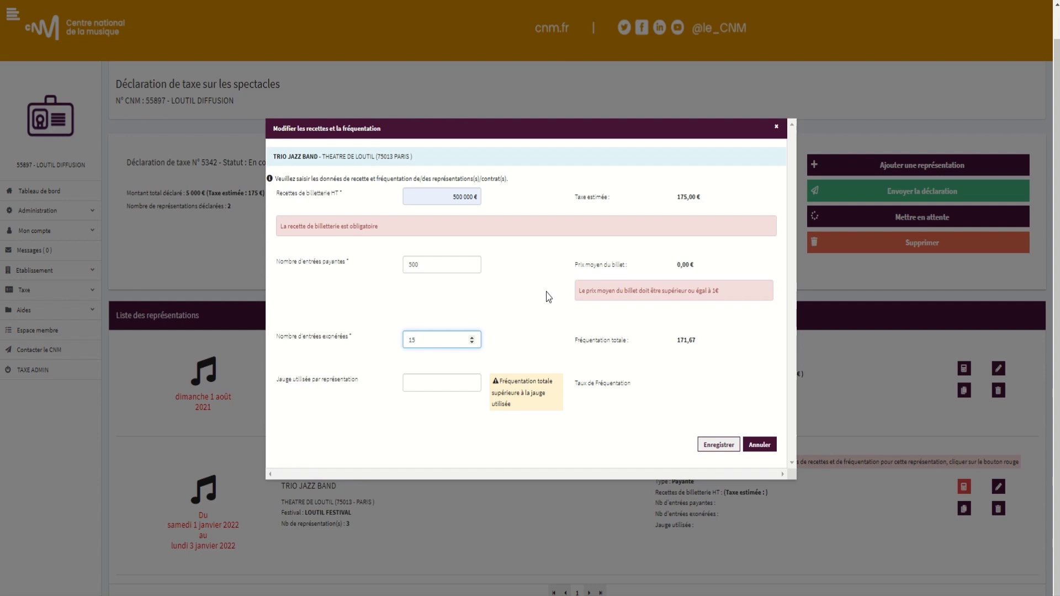
click(447, 384)
text(500)
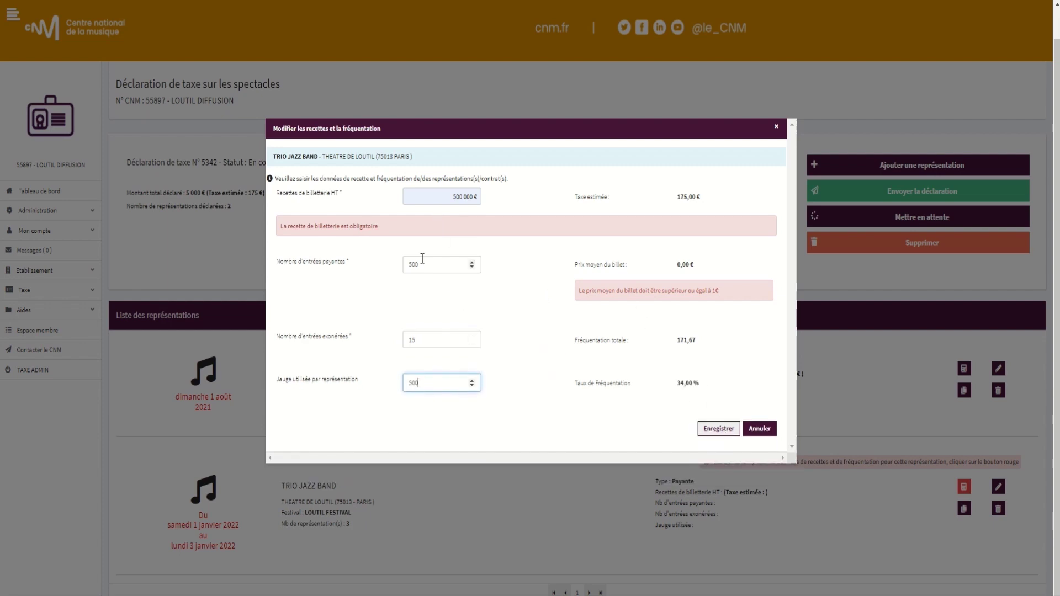
Re-enter the January 2022 series' ticket revenue as 500 000 € and save its revenue and attendance data.
click(463, 198)
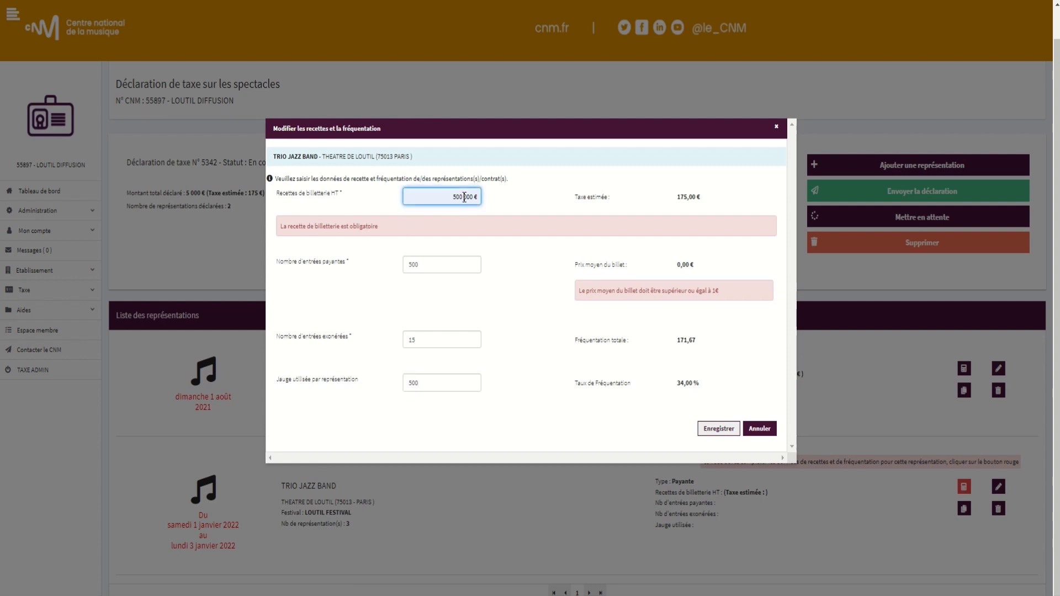
double_click(458, 194)
text(500 )
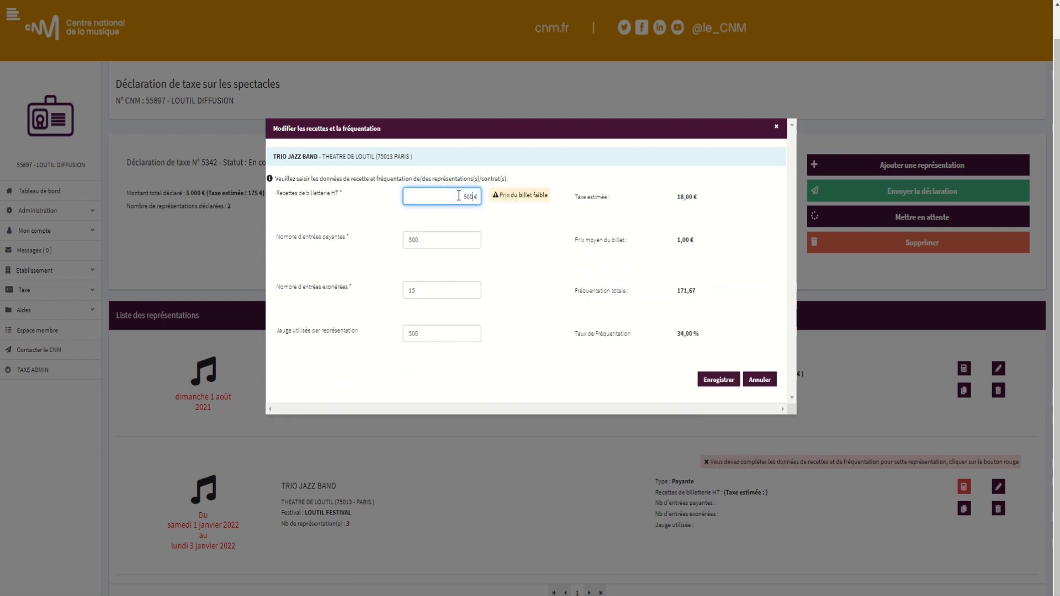
text(000)
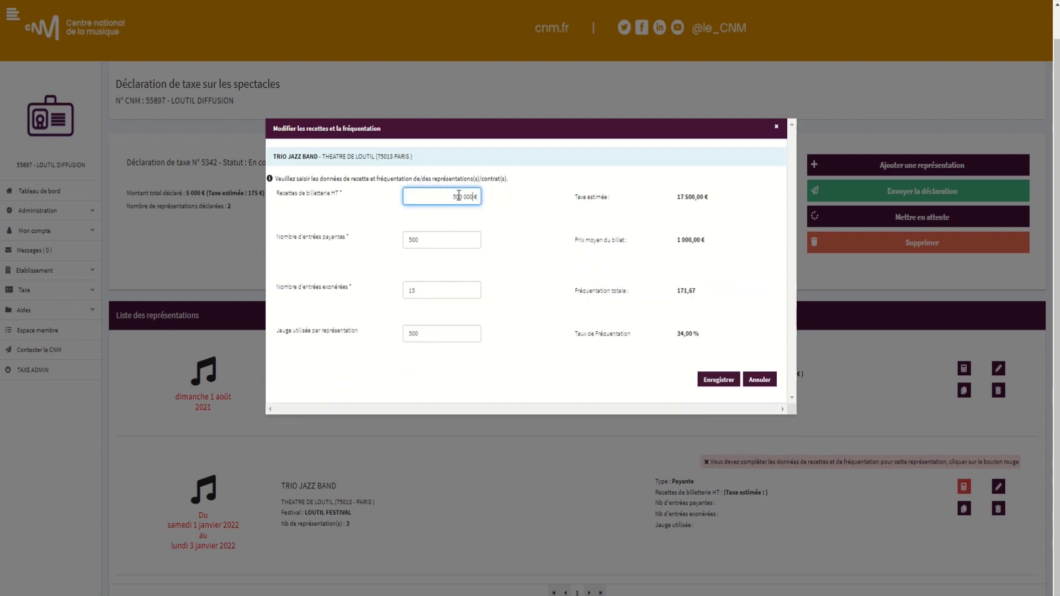
click(501, 206)
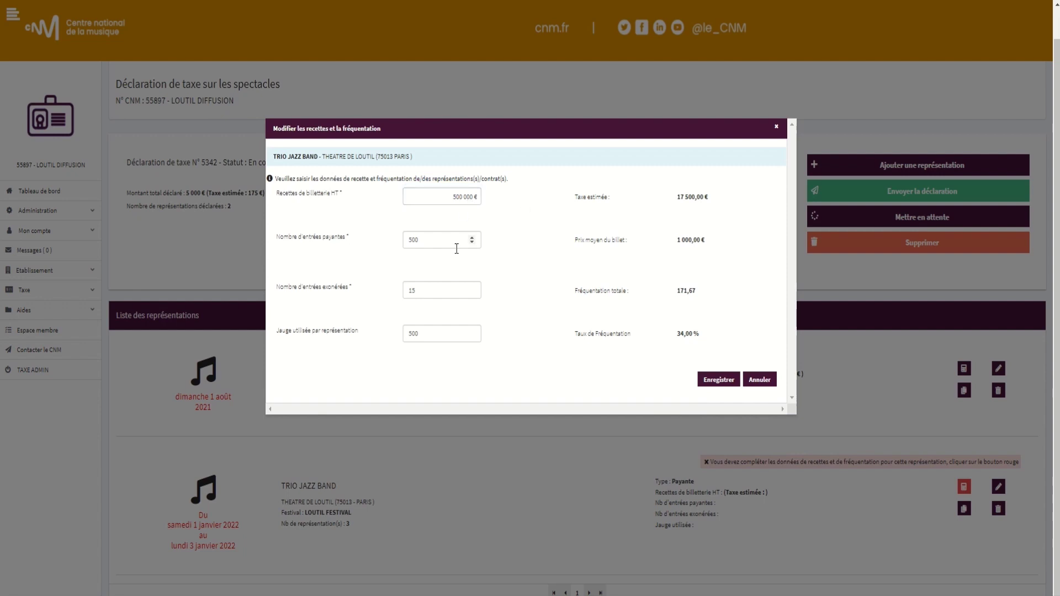
click(441, 239)
click(441, 290)
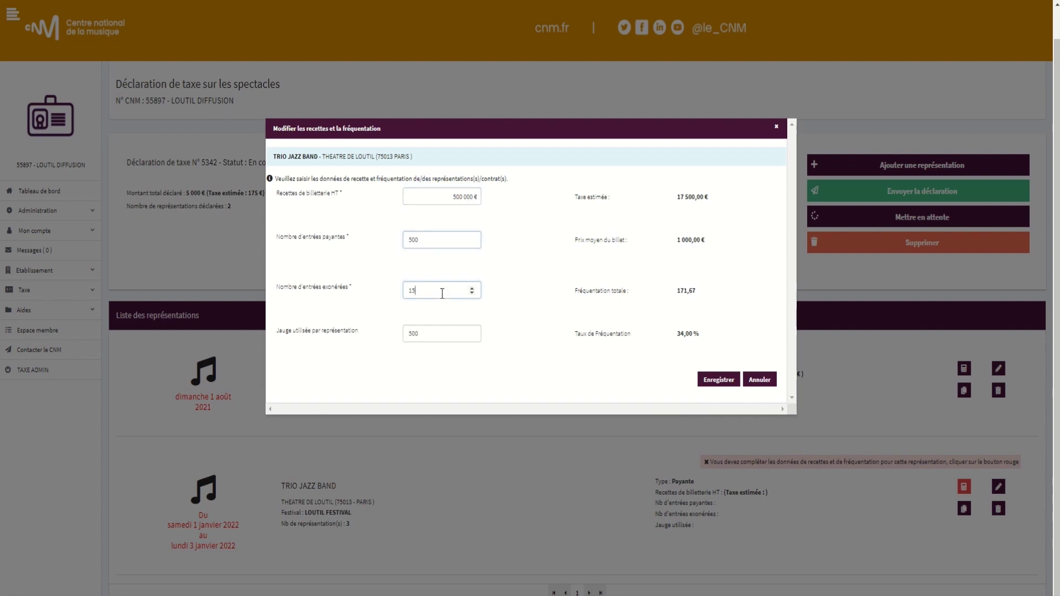
click(439, 195)
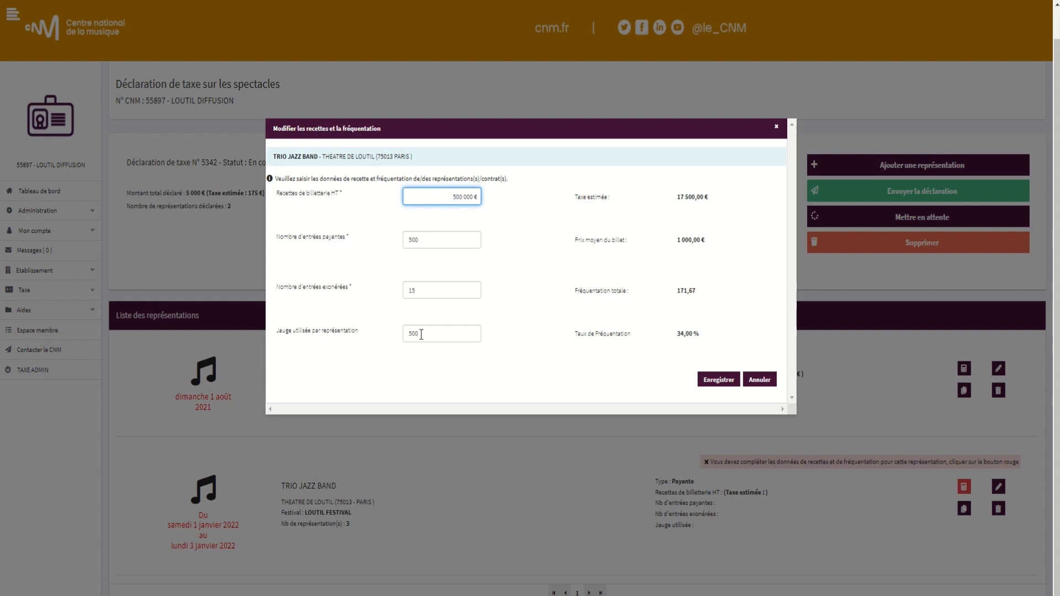
click(723, 385)
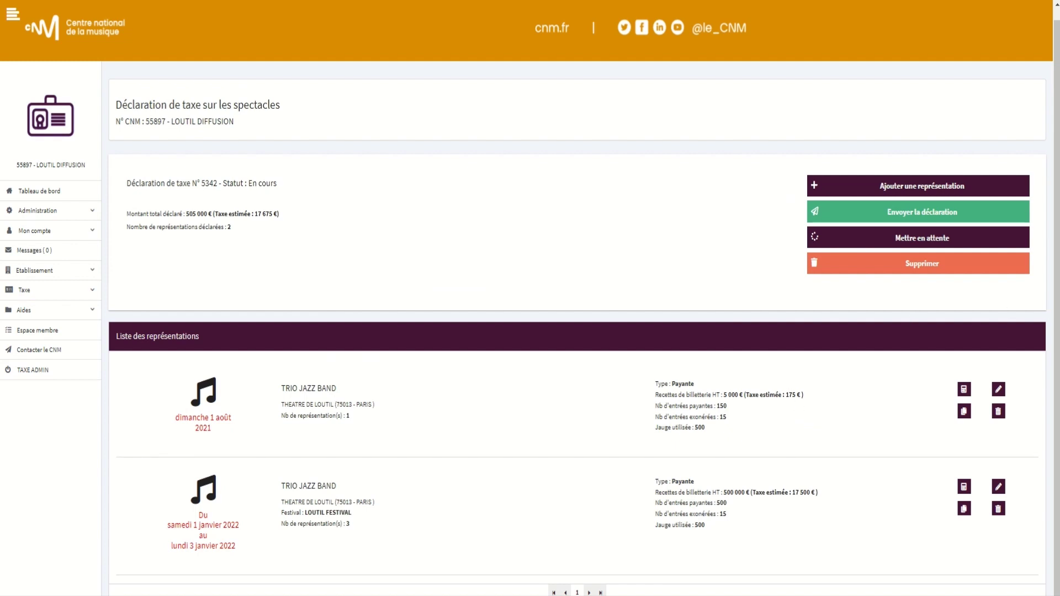
Send the tax declaration, answering Non to the reprocessing request for co-production, and confirm its submission.
click(853, 213)
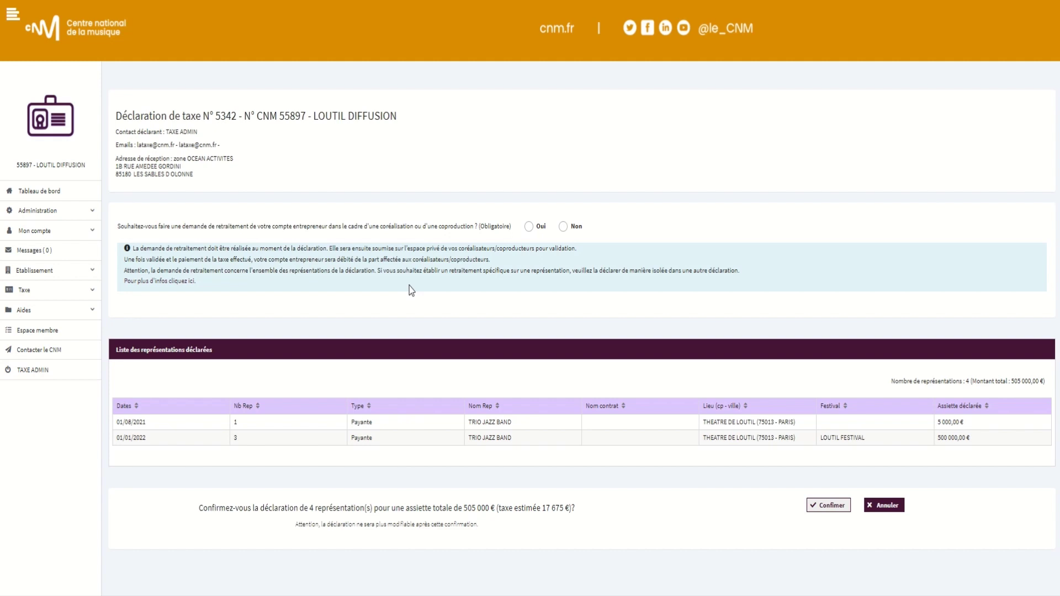
click(563, 226)
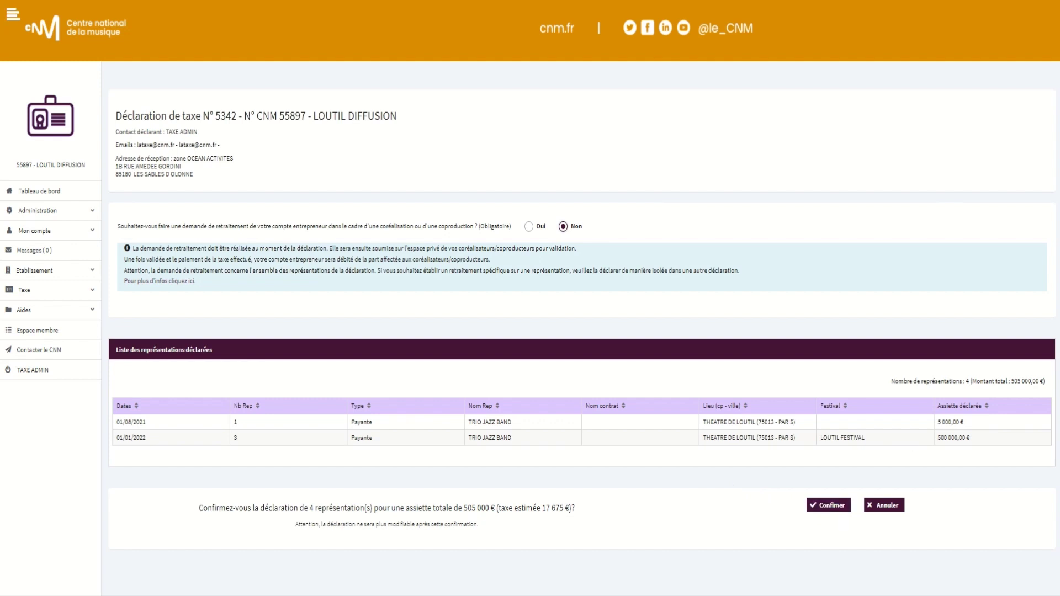
click(834, 500)
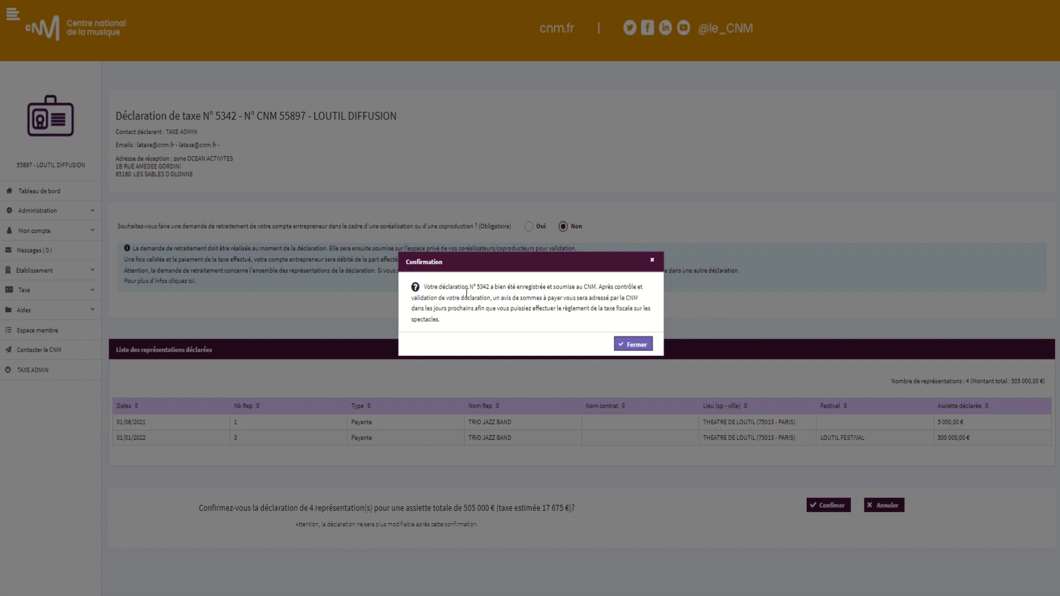
click(618, 347)
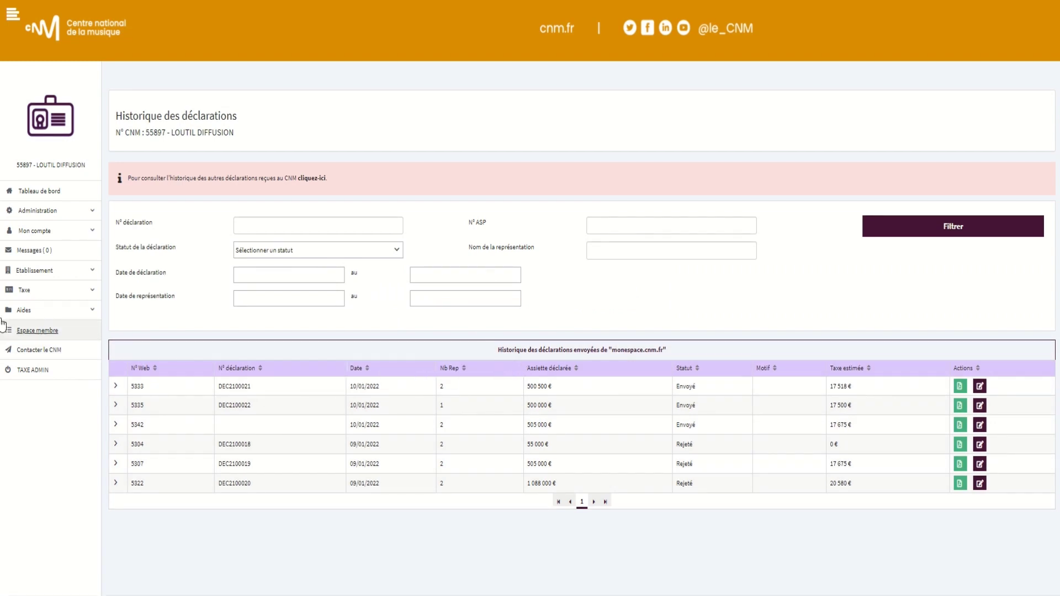
Consult the history of tax declarations and return to the dashboard.
click(53, 297)
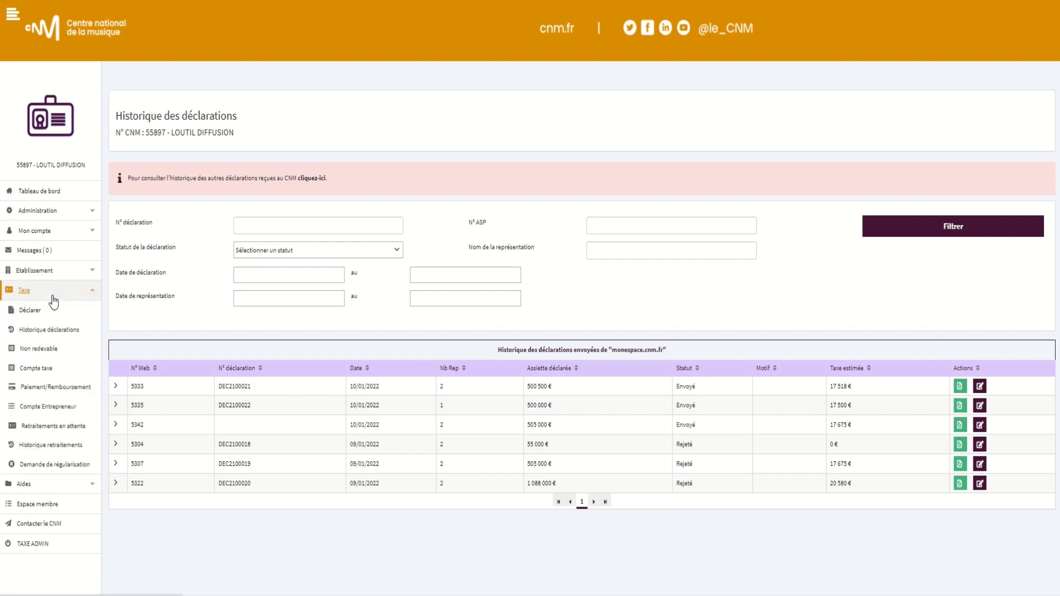
click(56, 332)
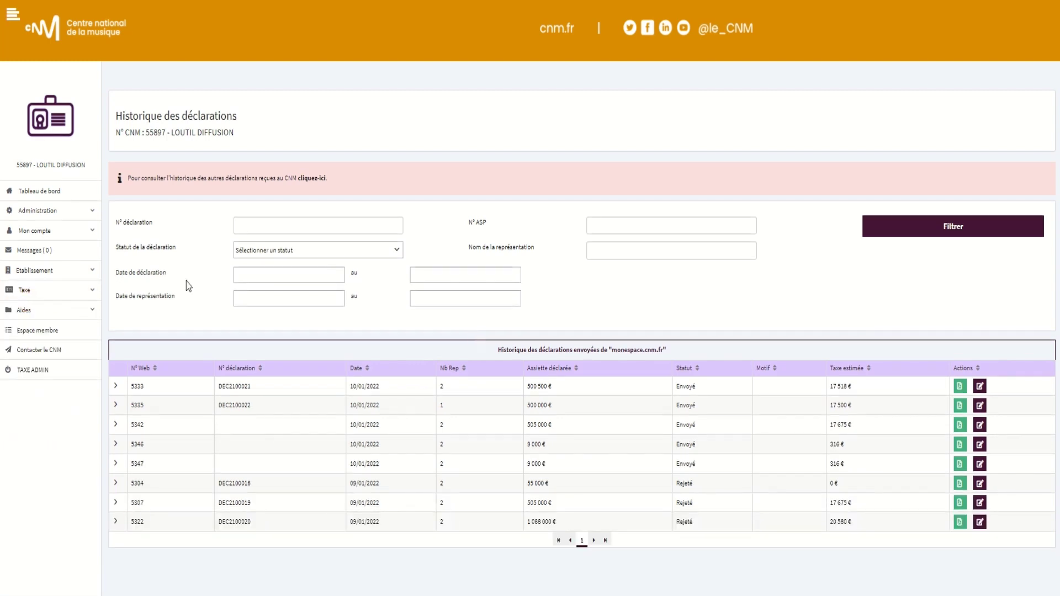
click(63, 191)
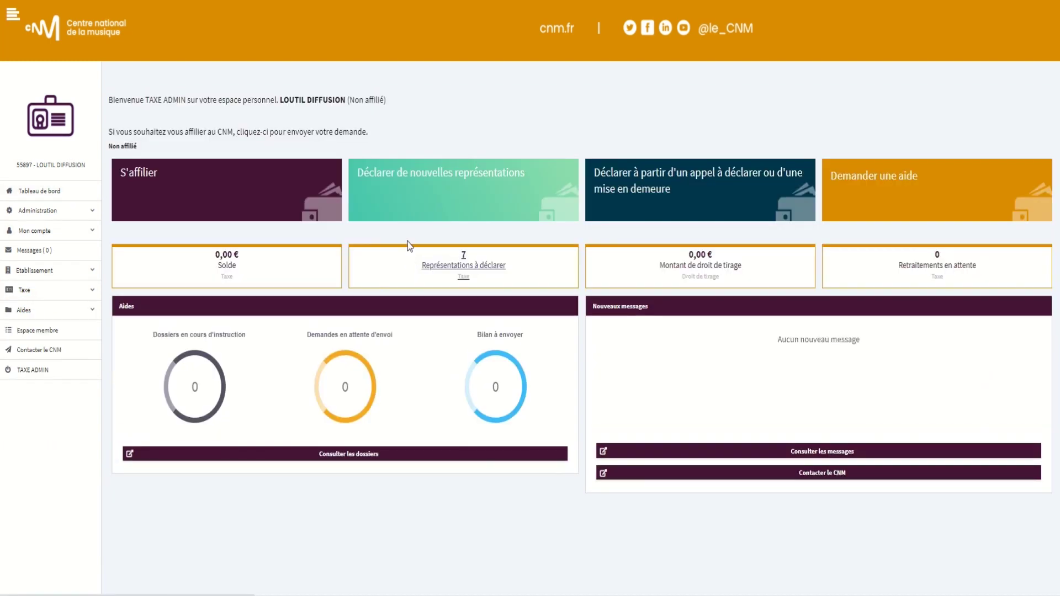